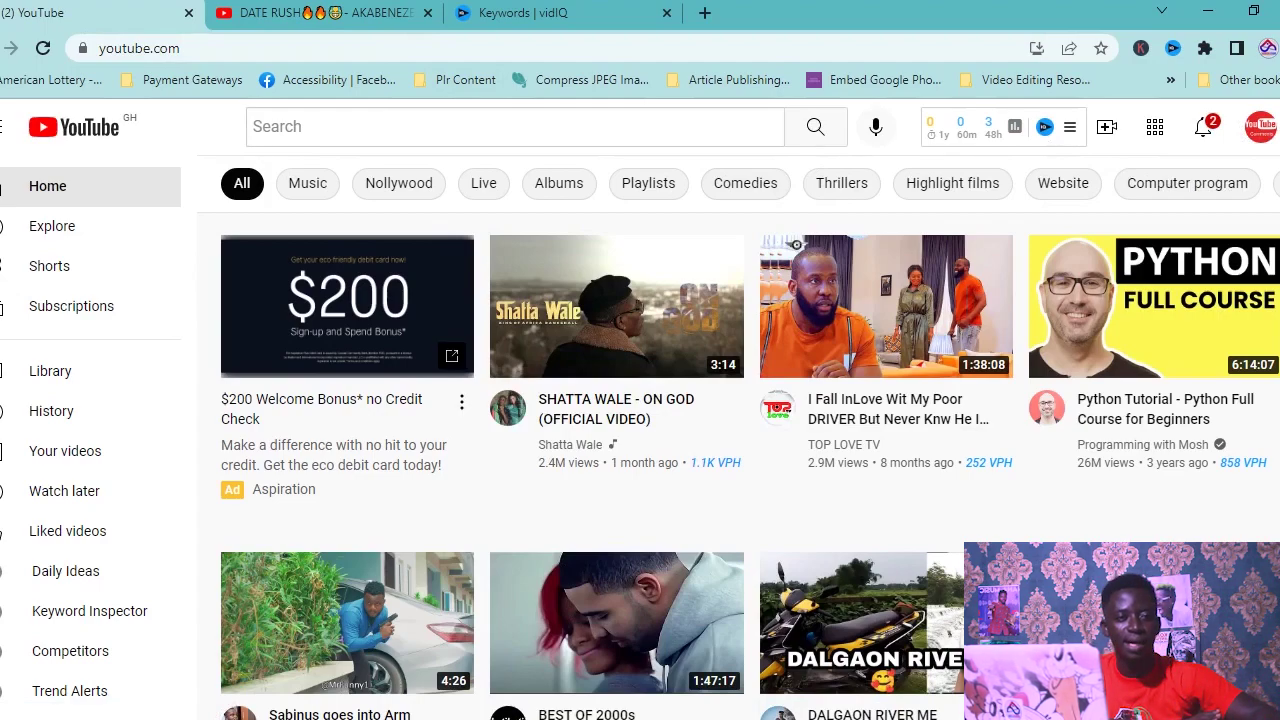
Step: Open YouTube's account settings and scroll through the Youtube Boss channel section
left_click(1260, 130)
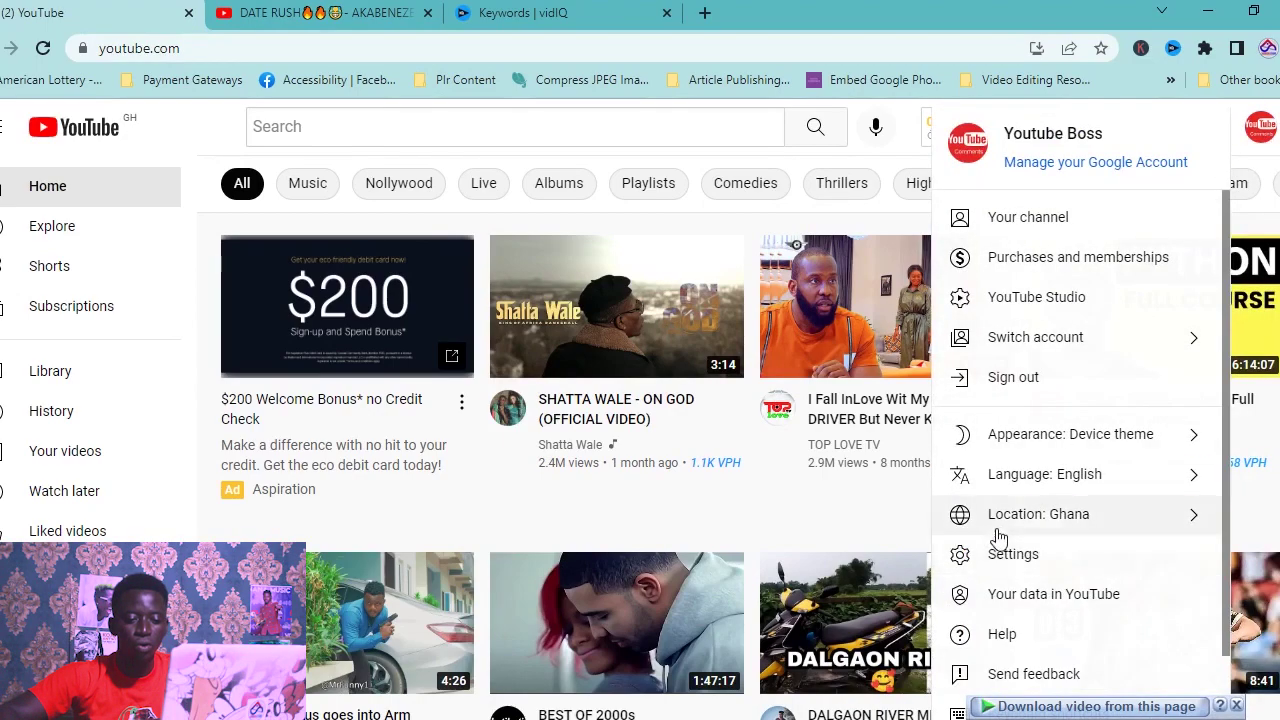
left_click(1003, 556)
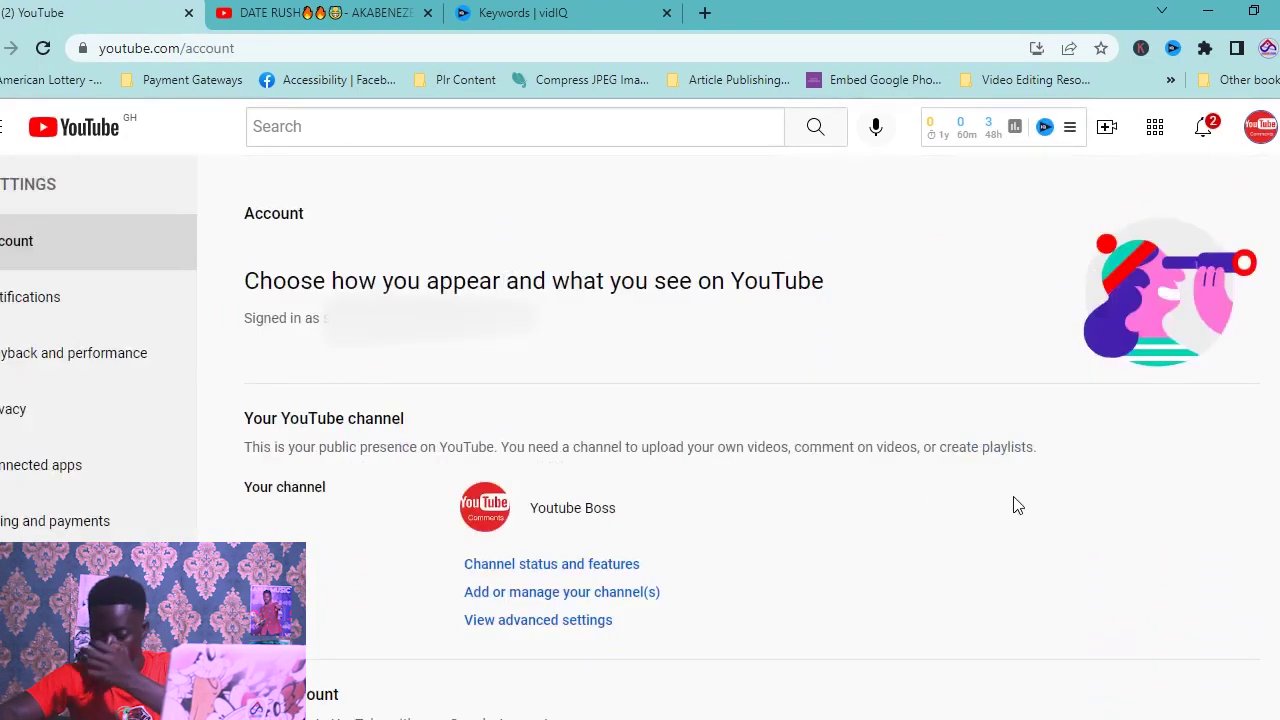
scroll(1268, 400, "down", 3)
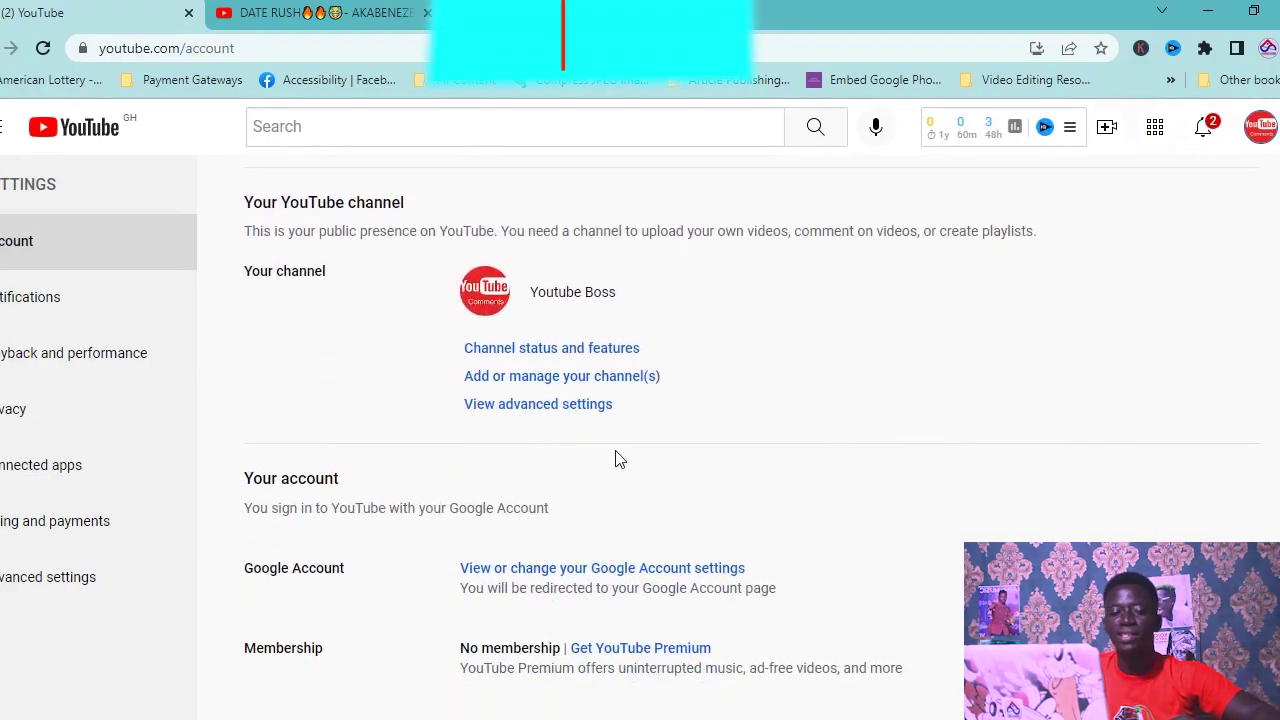
scroll(800, 404, "down", 1)
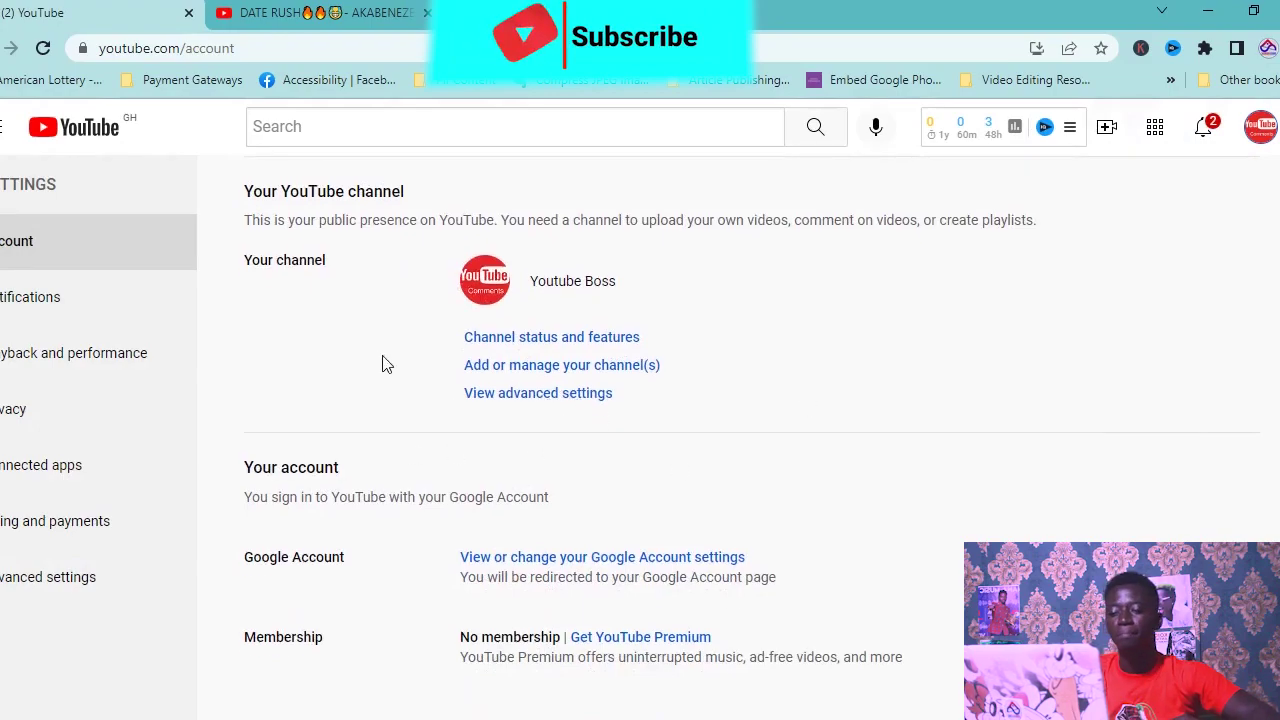
scroll(900, 334, "up", 3)
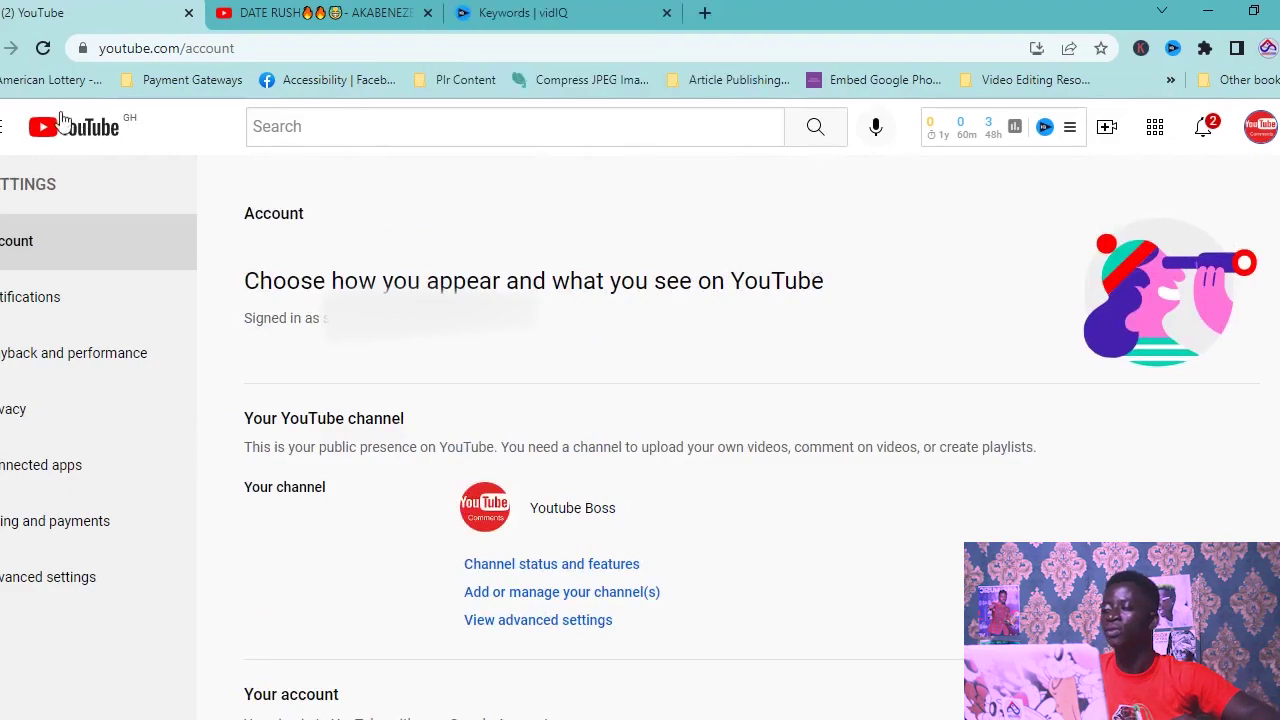
Step: View the Youtube Boss channel page, then go back to the account settings page
left_click(1263, 125)
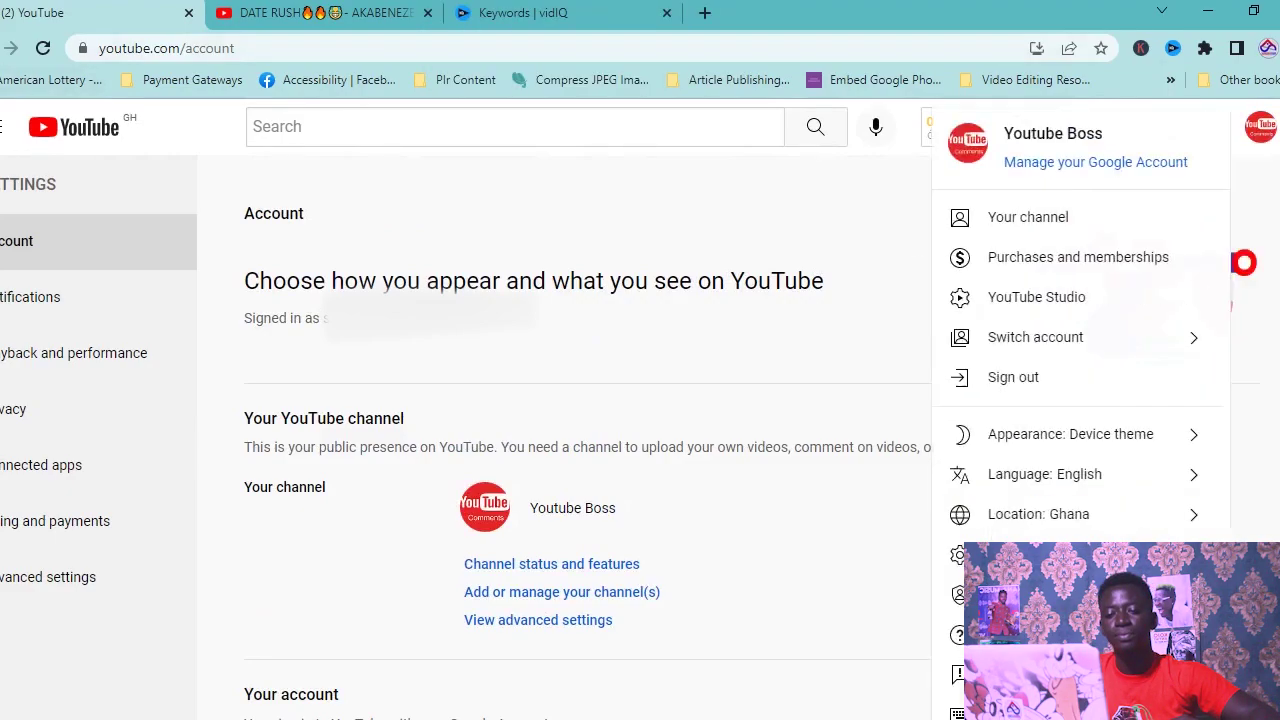
left_click(1020, 219)
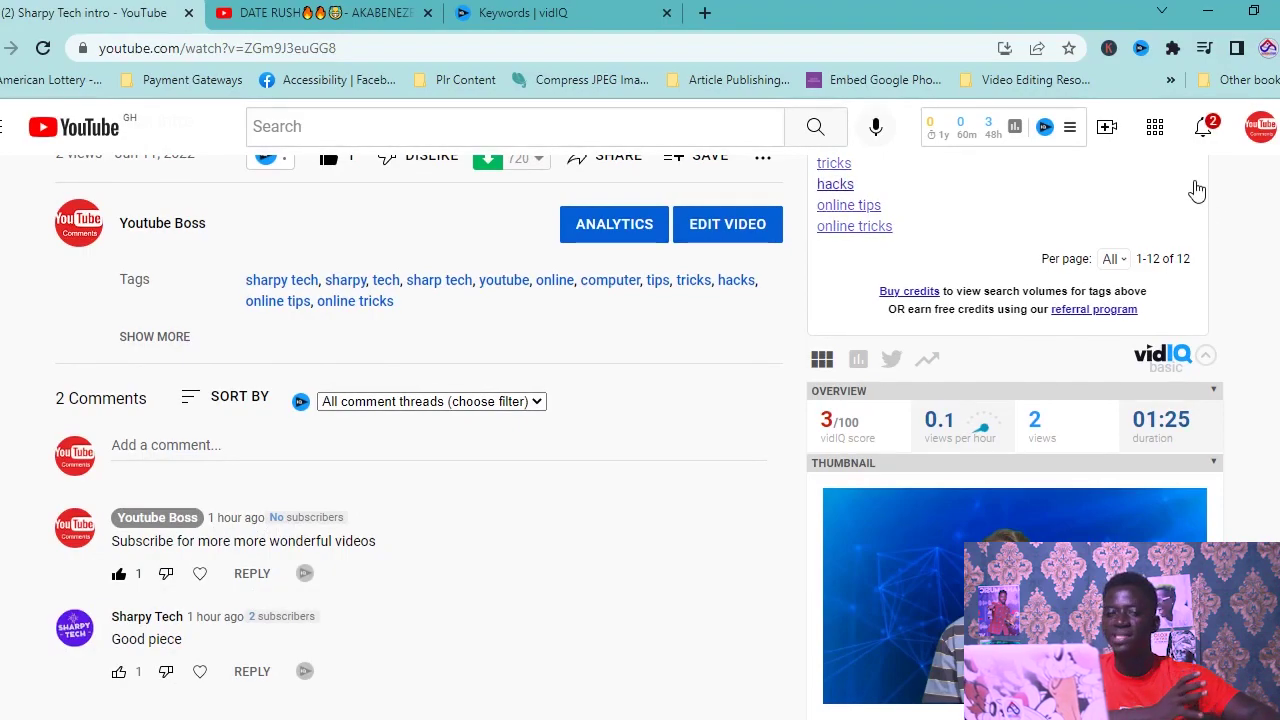
left_click(1262, 130)
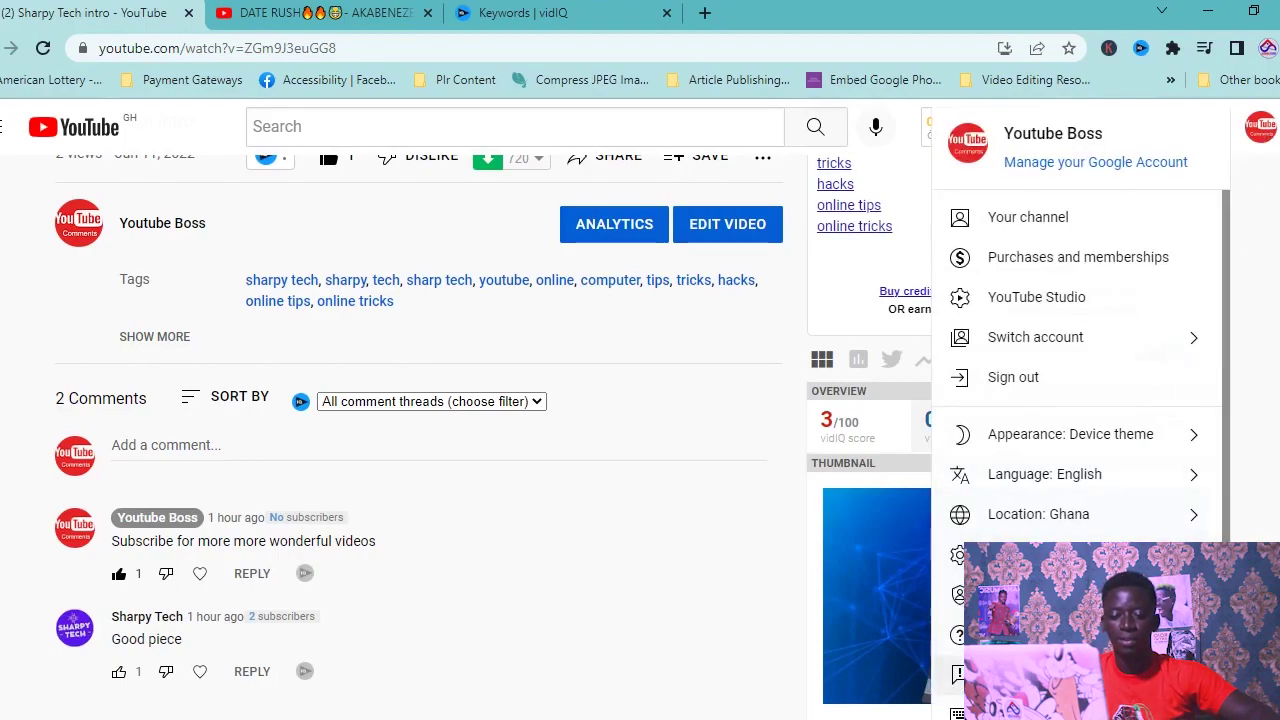
left_click(1000, 555)
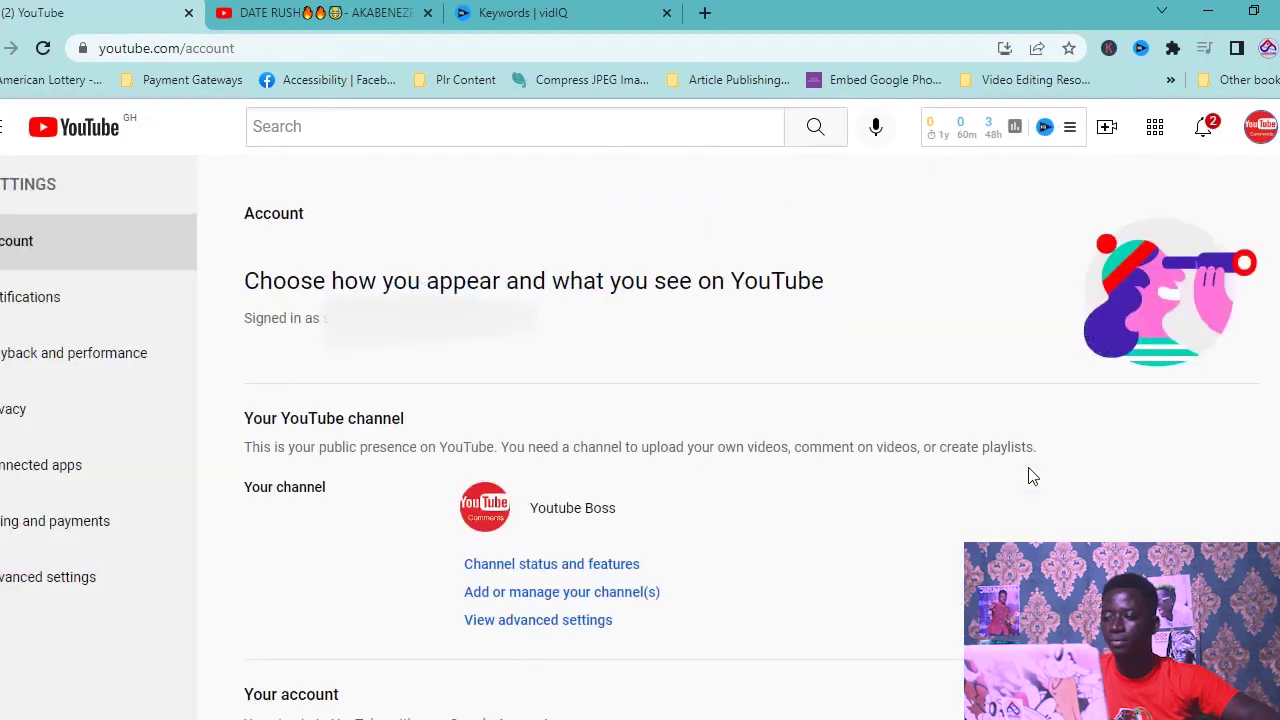
scroll(349, 632, "down", 3)
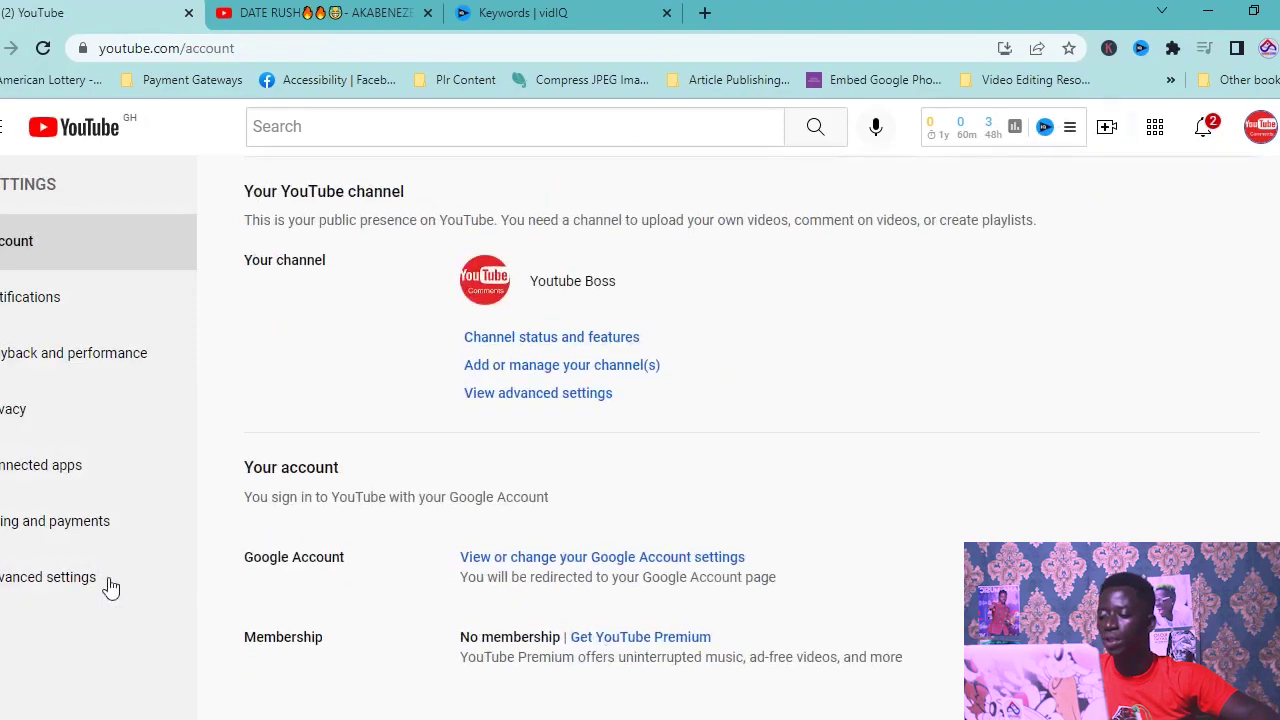
Step: In Advanced settings, choose 'Move channel to a brand account'
left_click(40, 582)
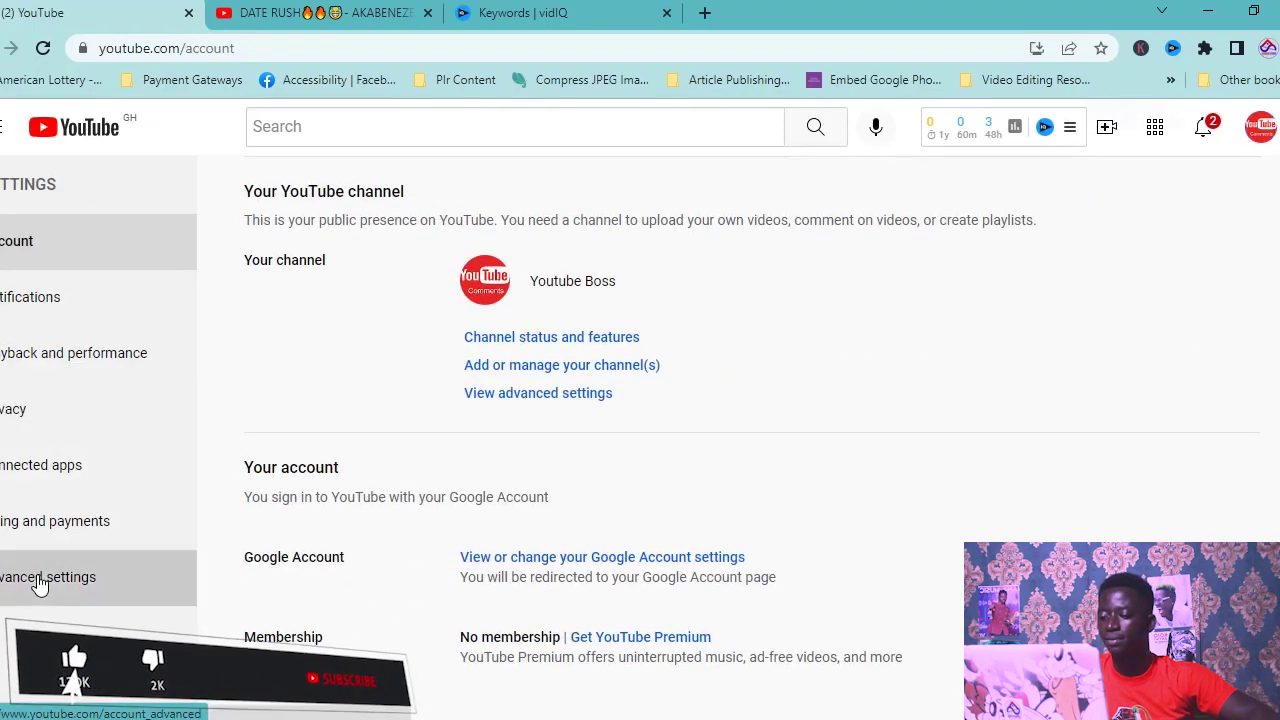
scroll(449, 346, "down", 2)
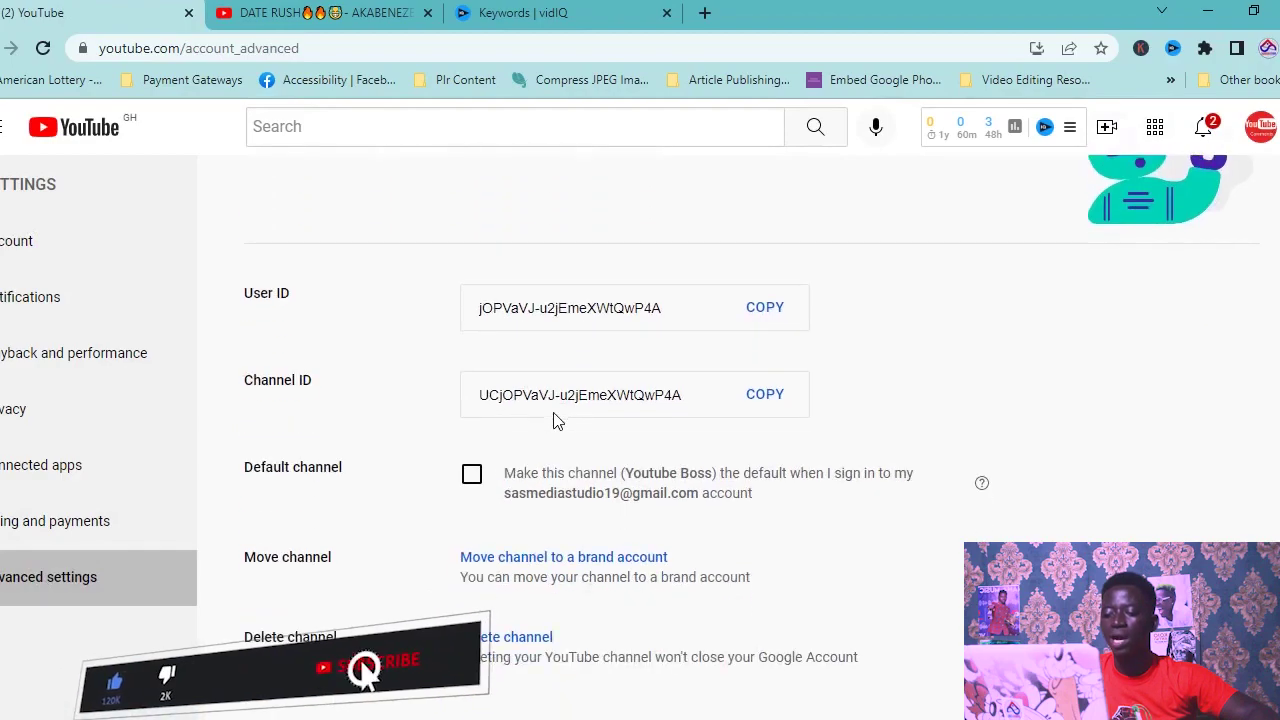
left_click(538, 562)
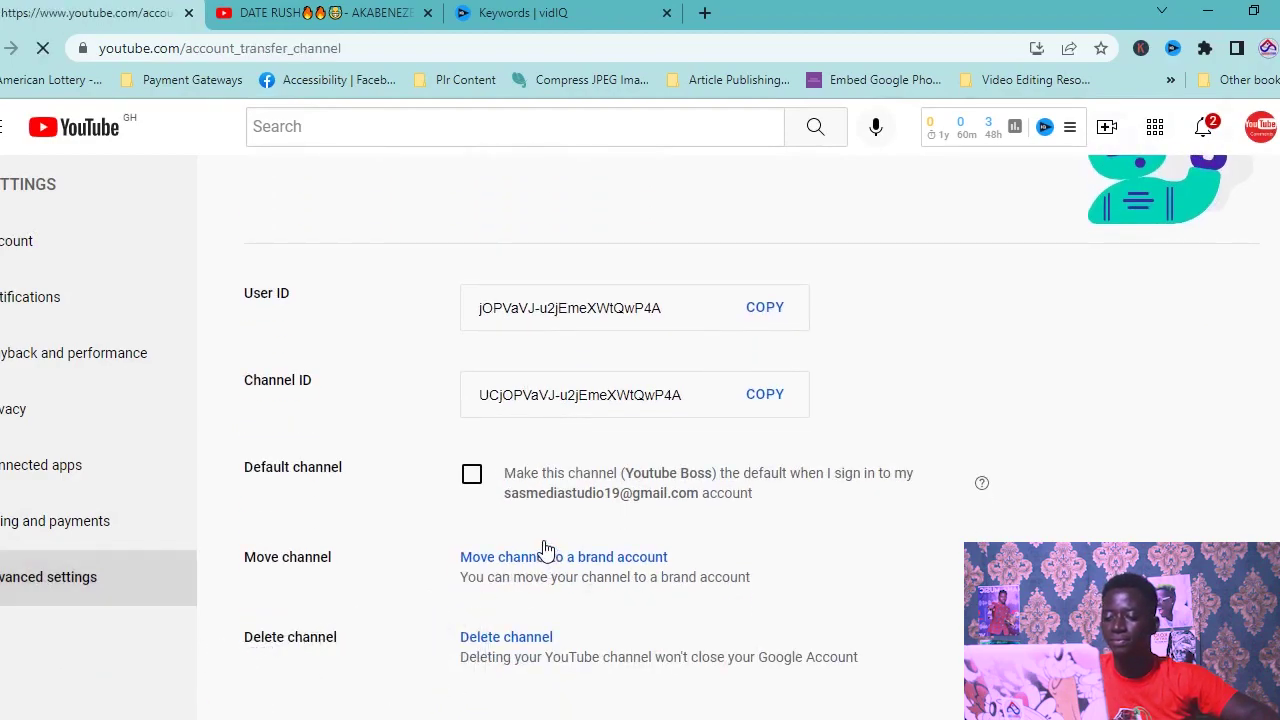
Step: Fill in the saved account password to verify identity and submit it
left_click(580, 434)
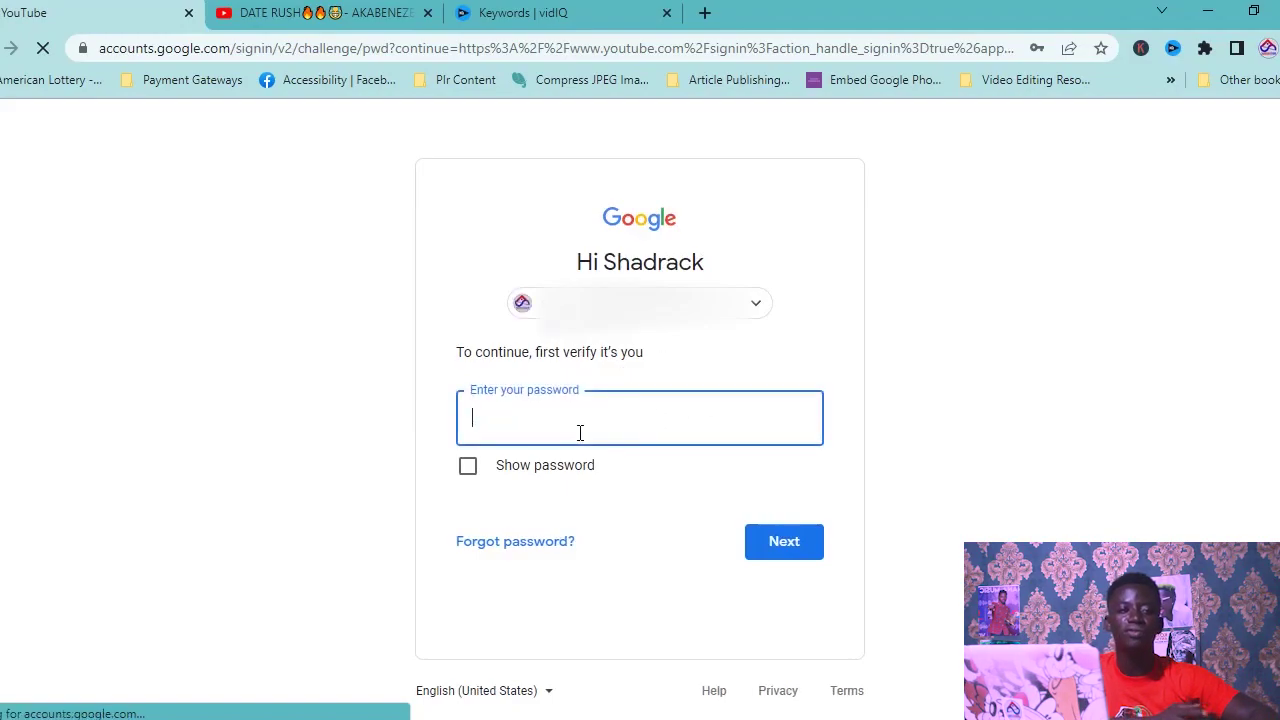
left_click(668, 437)
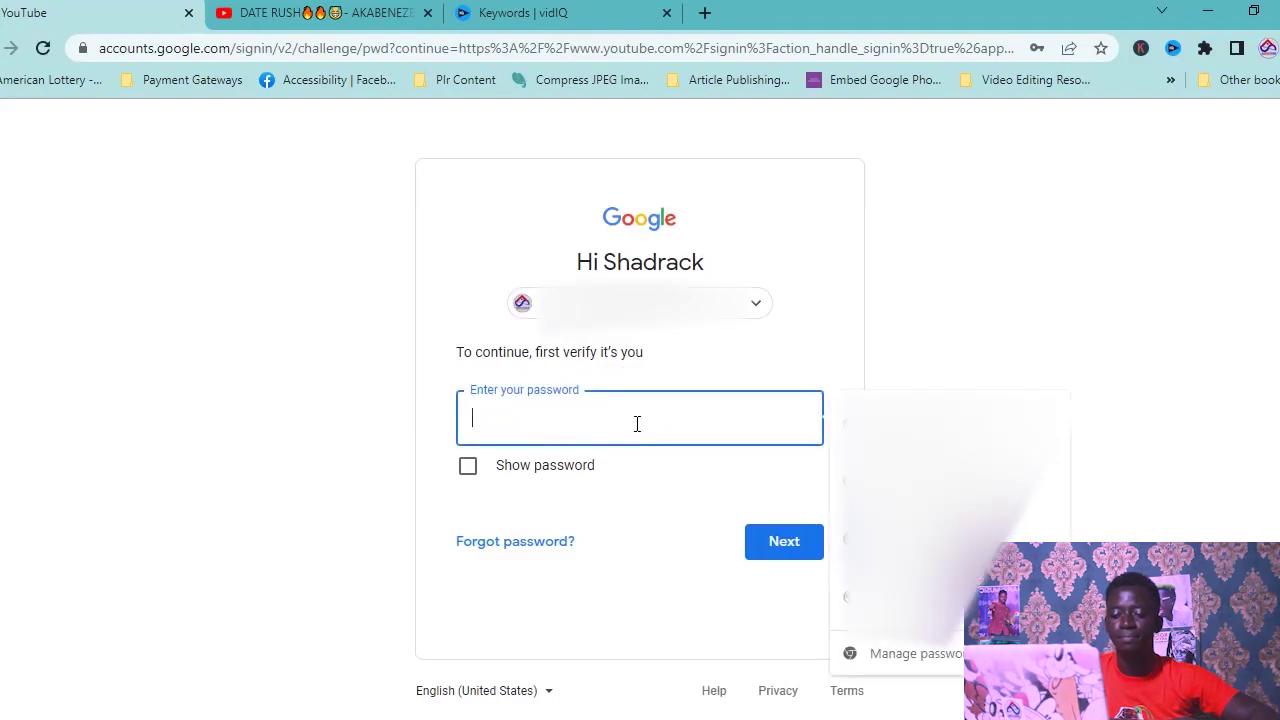
left_click(900, 424)
left_click(790, 548)
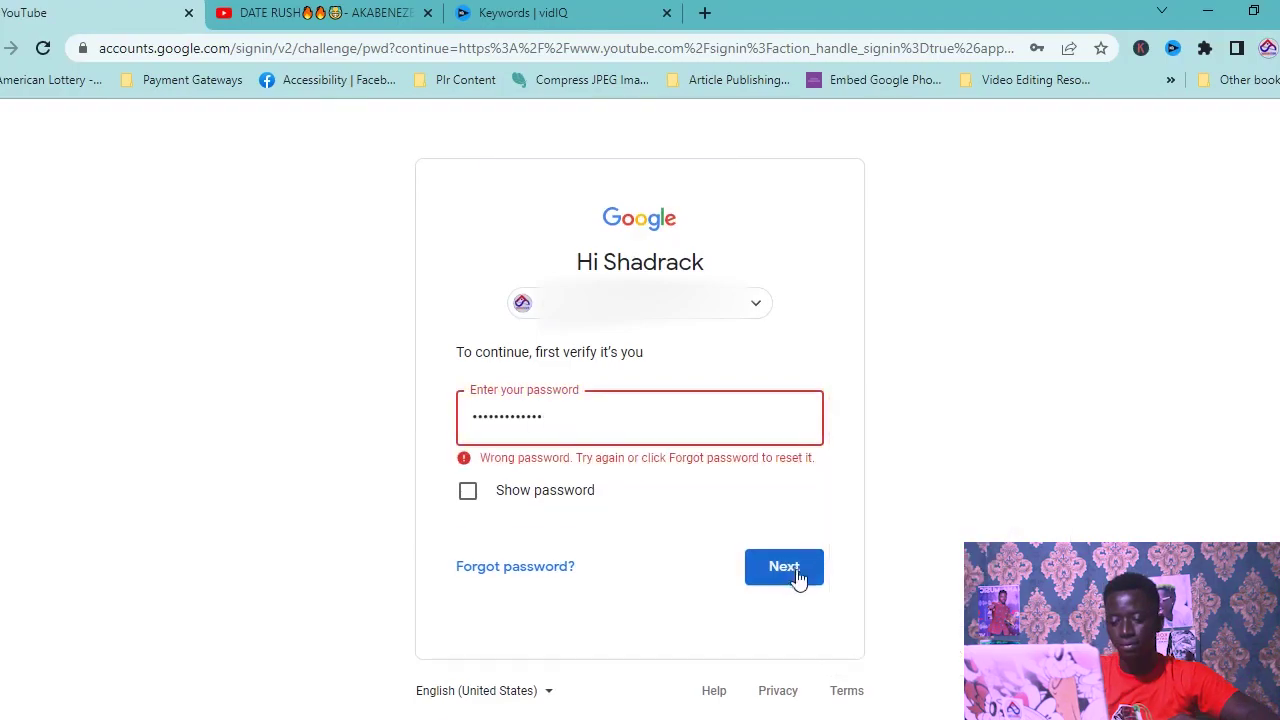
left_click(790, 548)
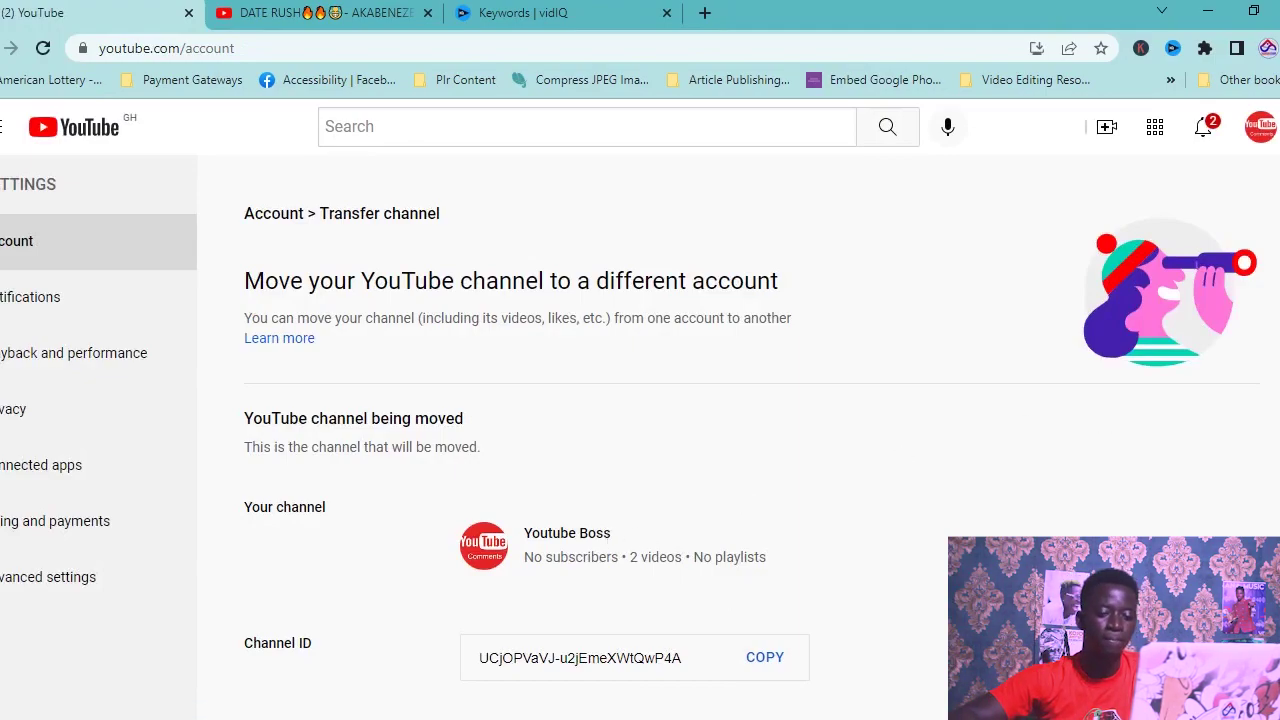
Step: Open the Help article on moving channels and follow its link to your channel list
scroll(750, 440, "down", 4)
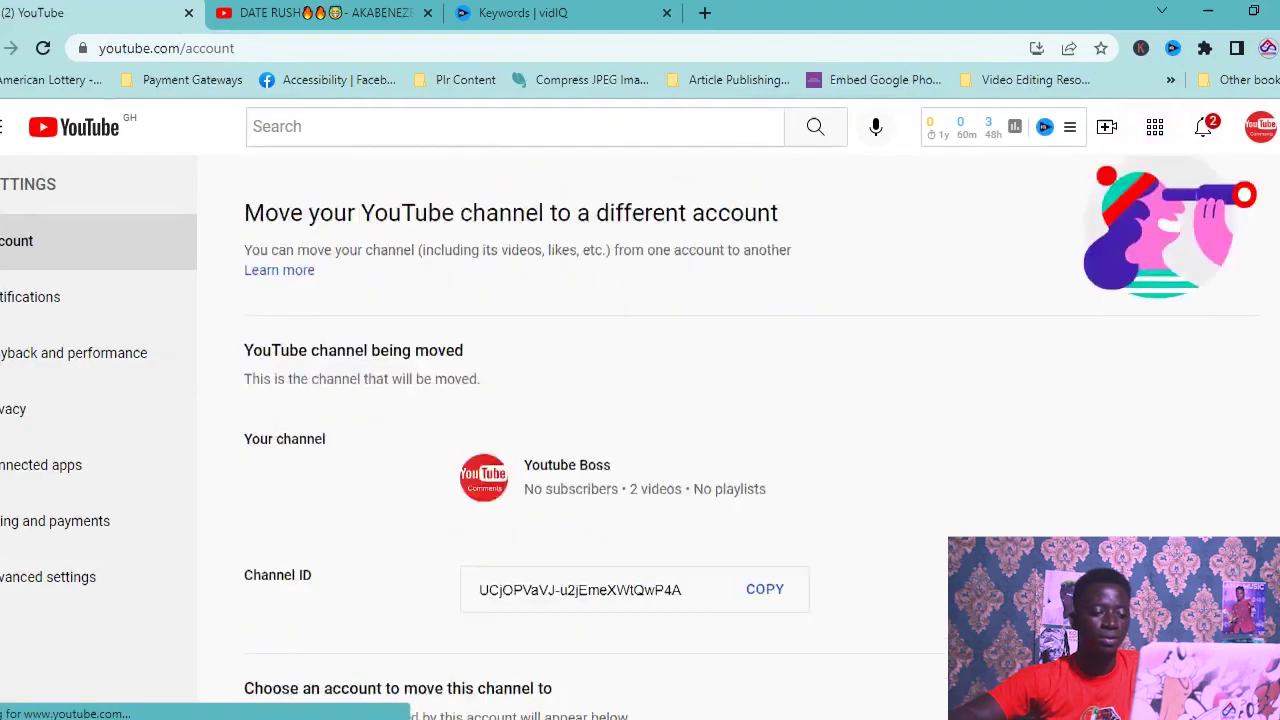
scroll(545, 432, "up", 3)
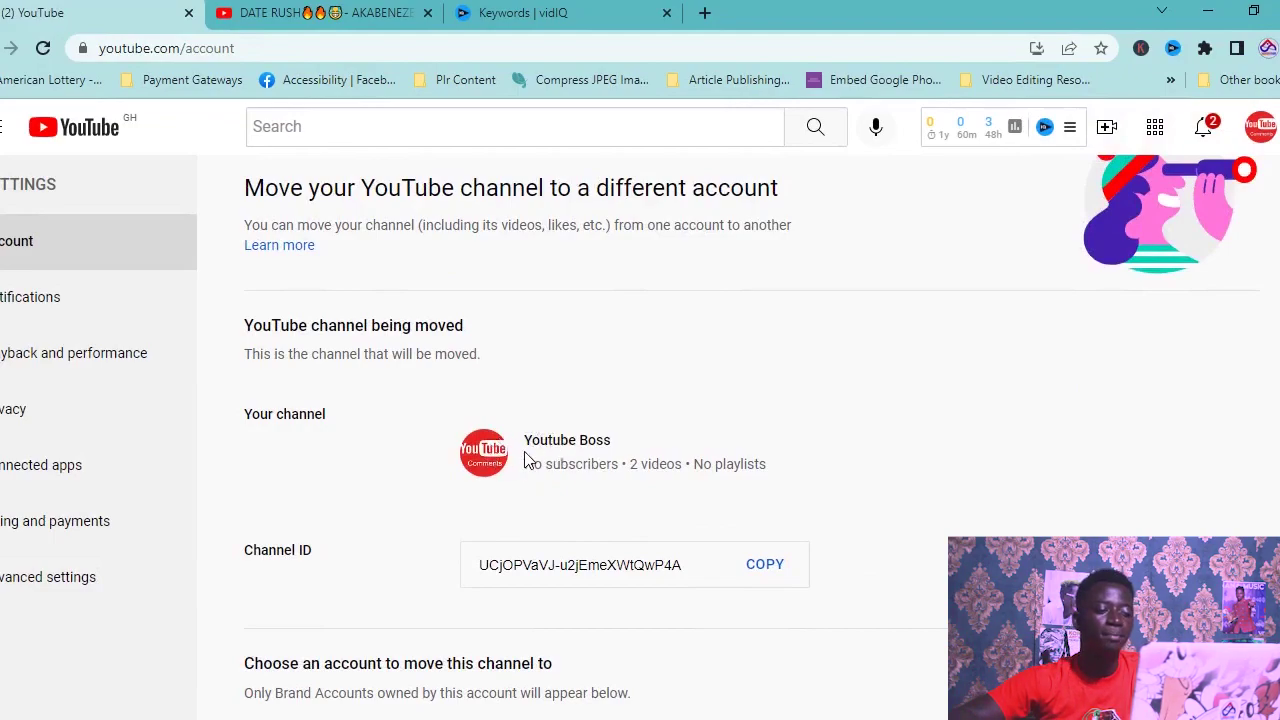
scroll(519, 475, "up", 1)
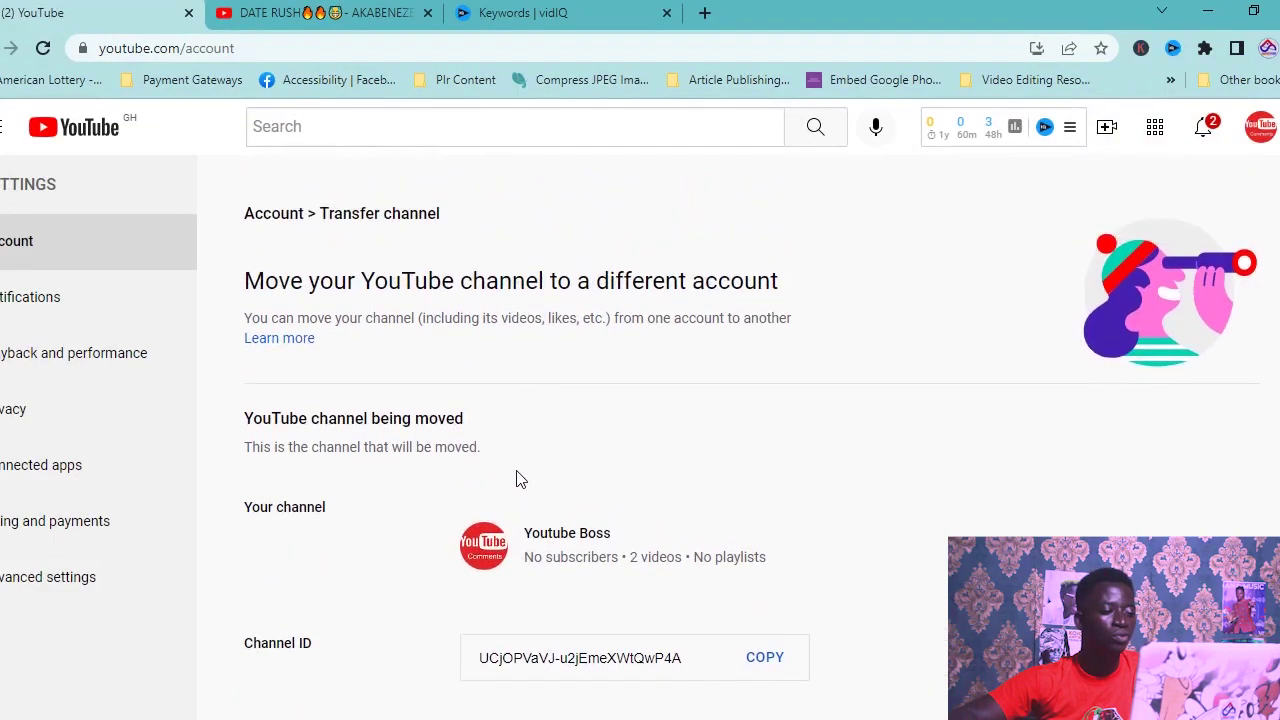
left_click(300, 345)
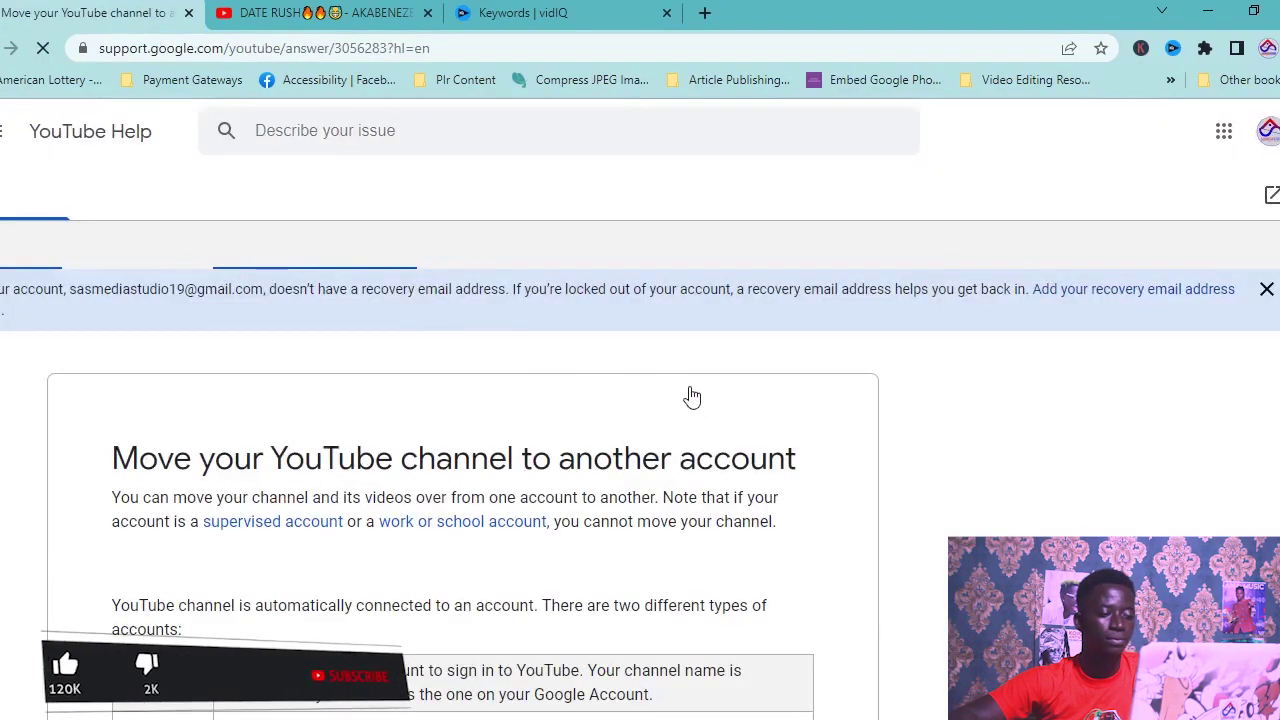
scroll(700, 408, "down", 5)
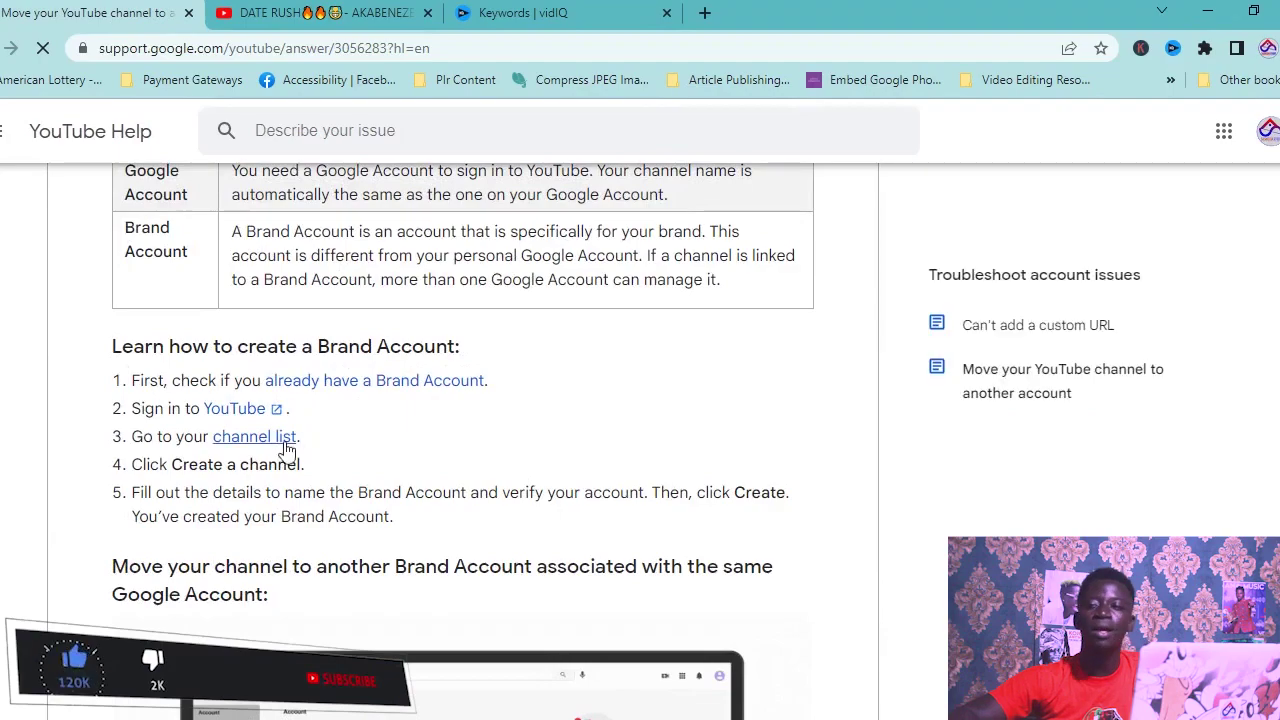
left_click(256, 446)
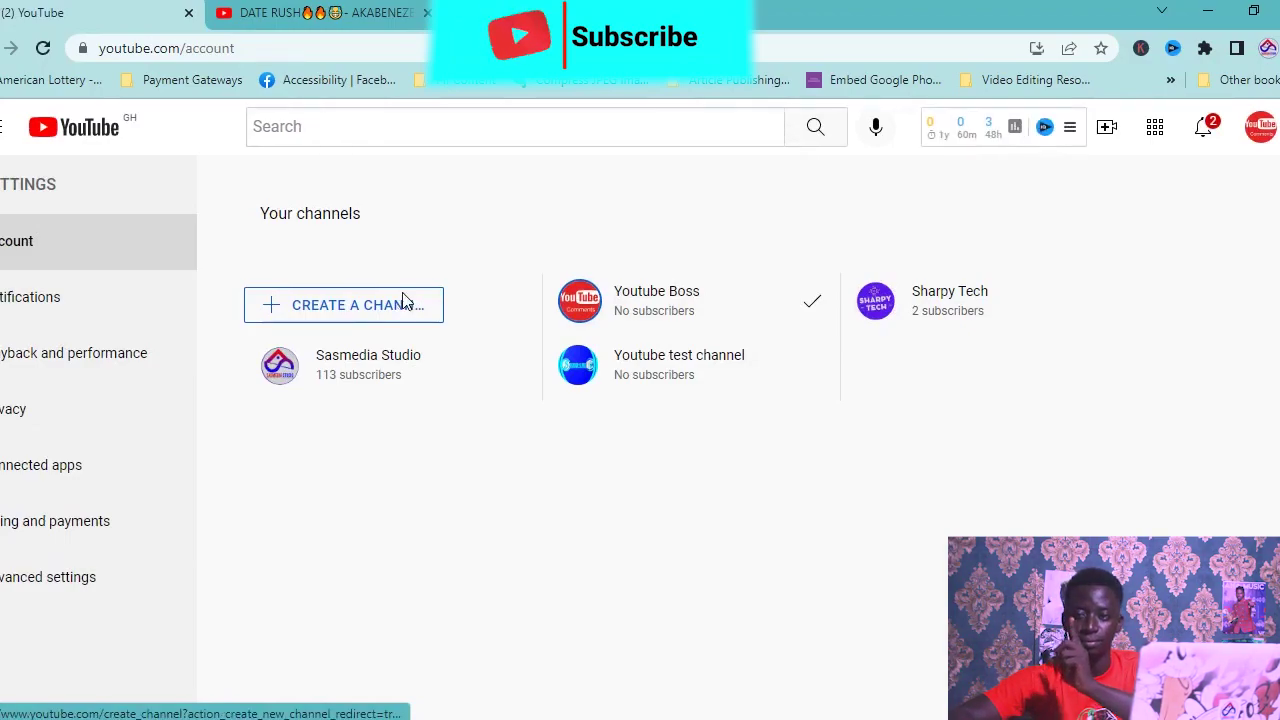
Step: Create a new Brand Account channel named 'Test Tube', accepting the Brand Account notice
left_click(404, 303)
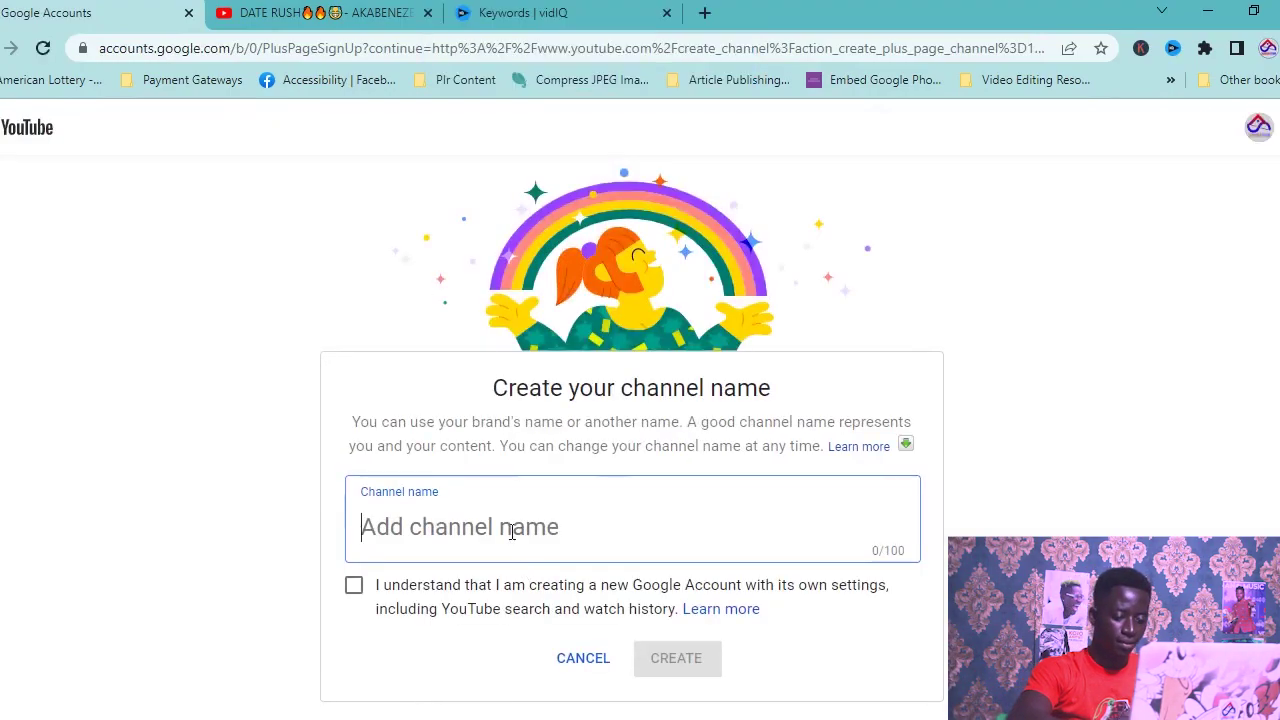
type("Test Tube")
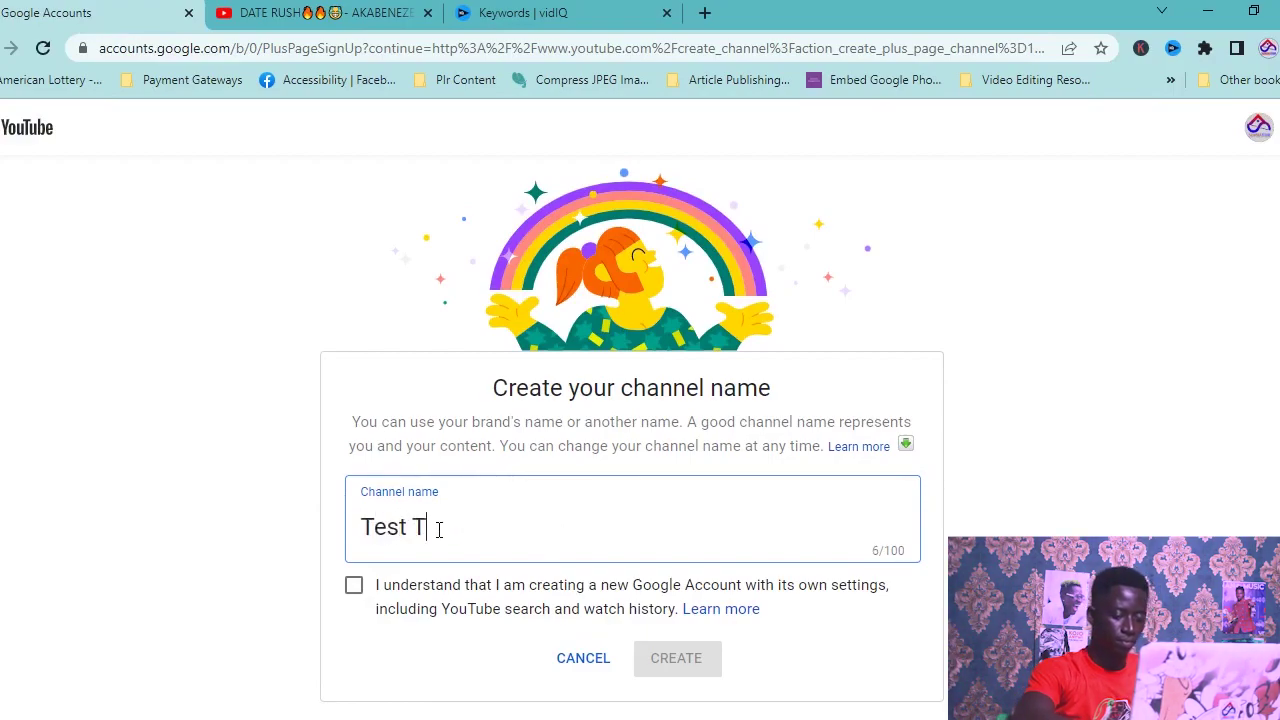
left_click(363, 608)
left_click(706, 666)
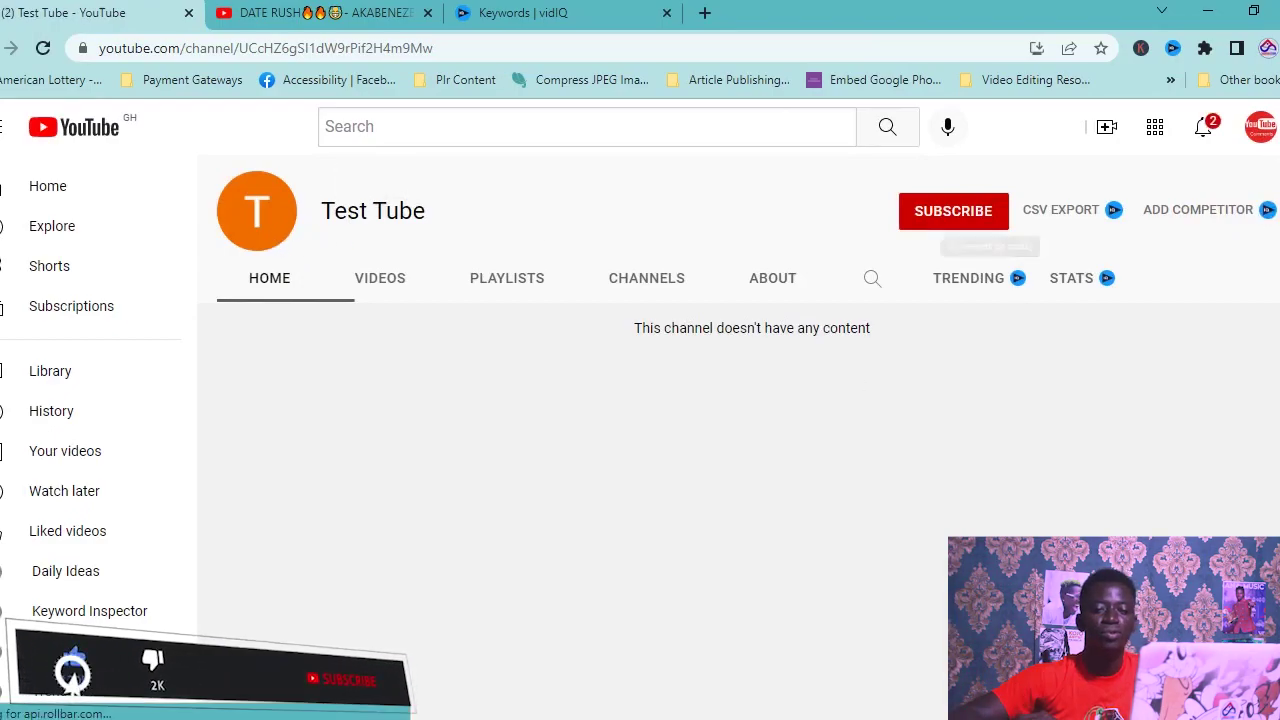
Step: Go back to account settings from the avatar menu, showing Youtube Boss as the channel
left_click(1259, 140)
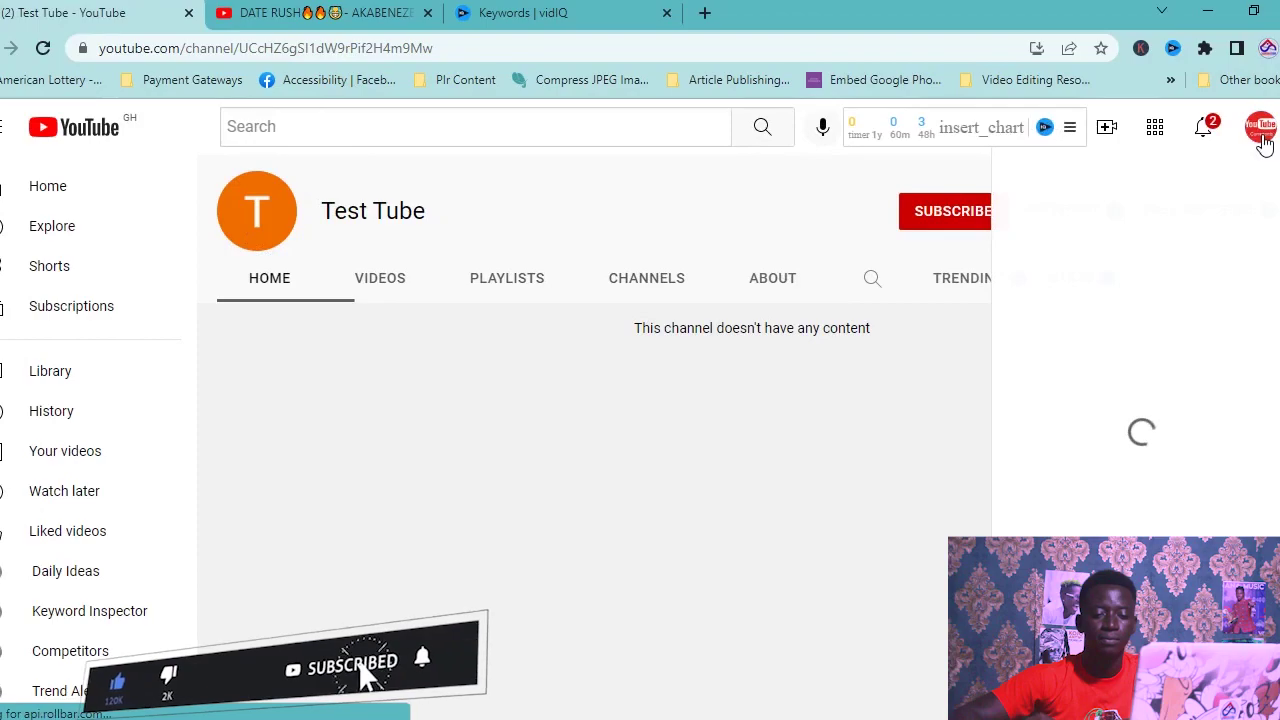
left_click(1000, 555)
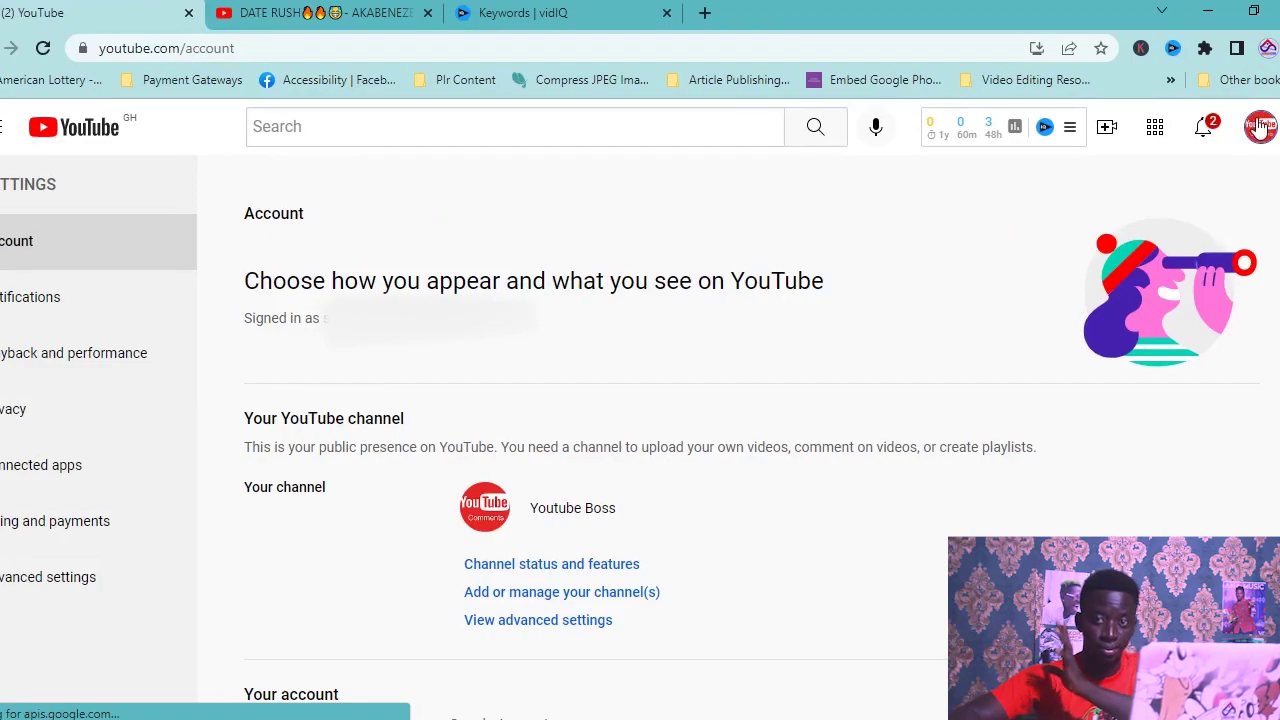
Step: From Advanced settings, start moving the Youtube Boss channel to a brand account
scroll(683, 318, "down", 2)
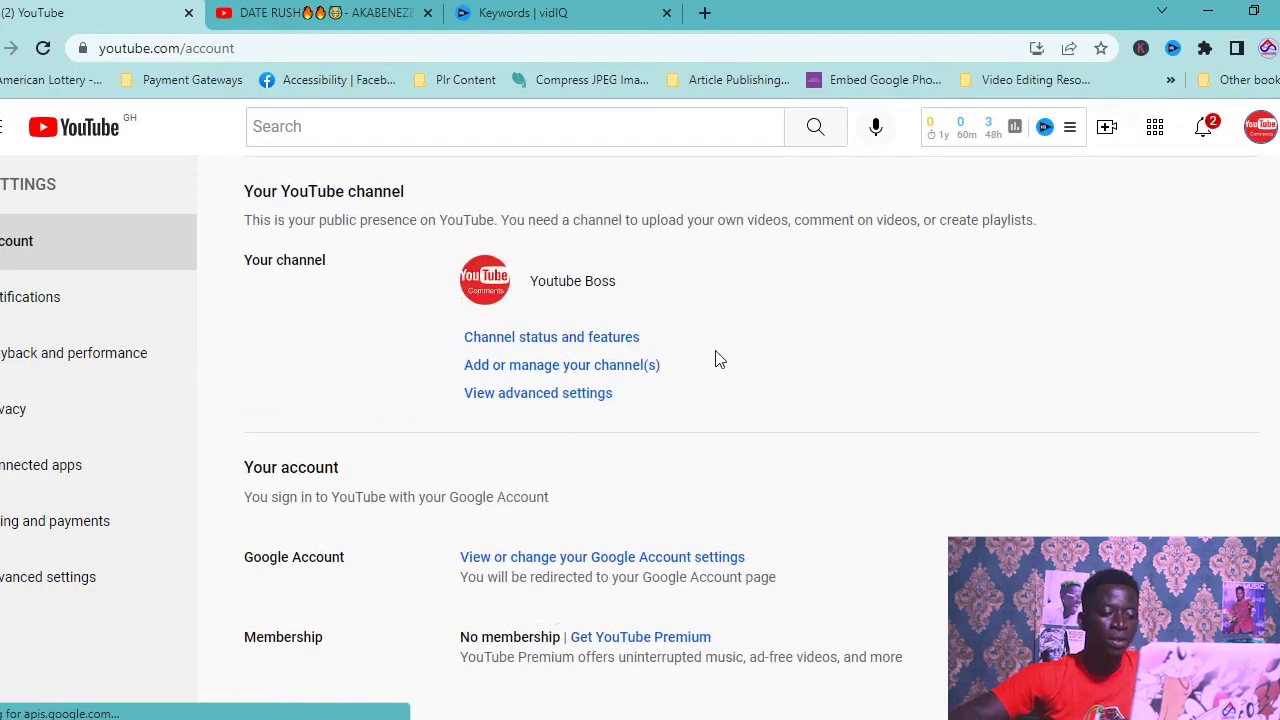
left_click(14, 588)
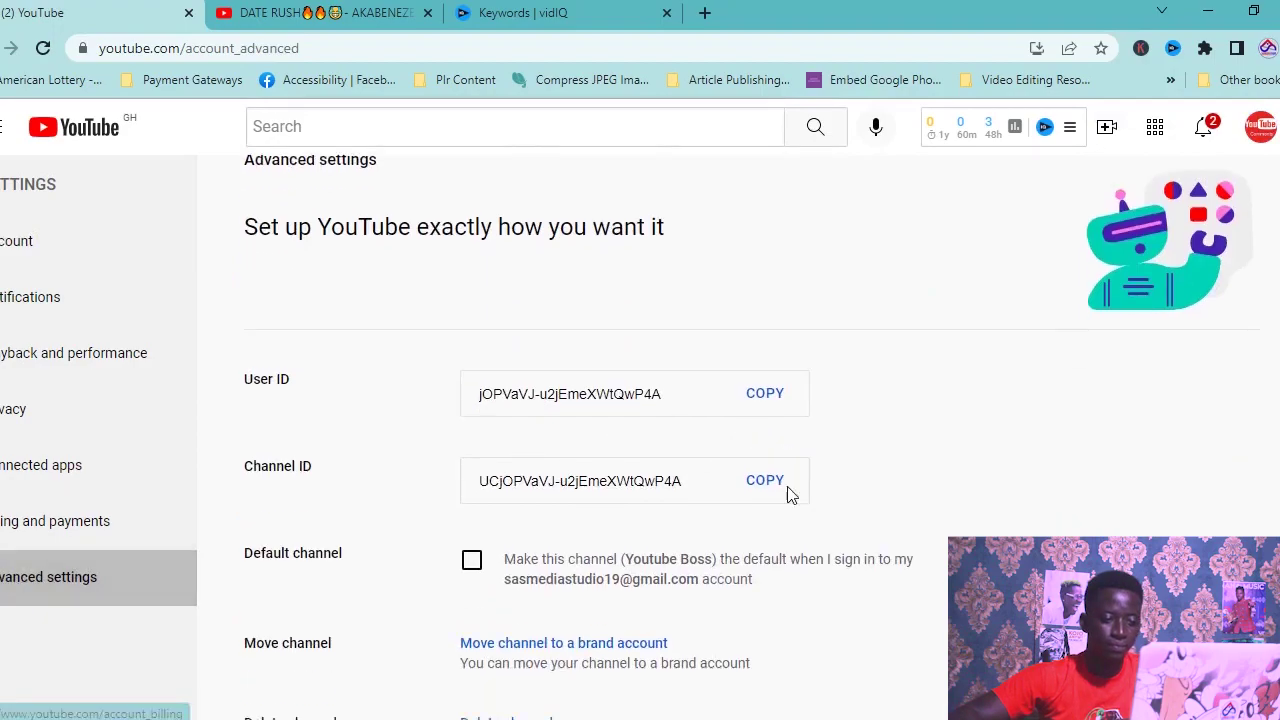
scroll(789, 494, "down", 1)
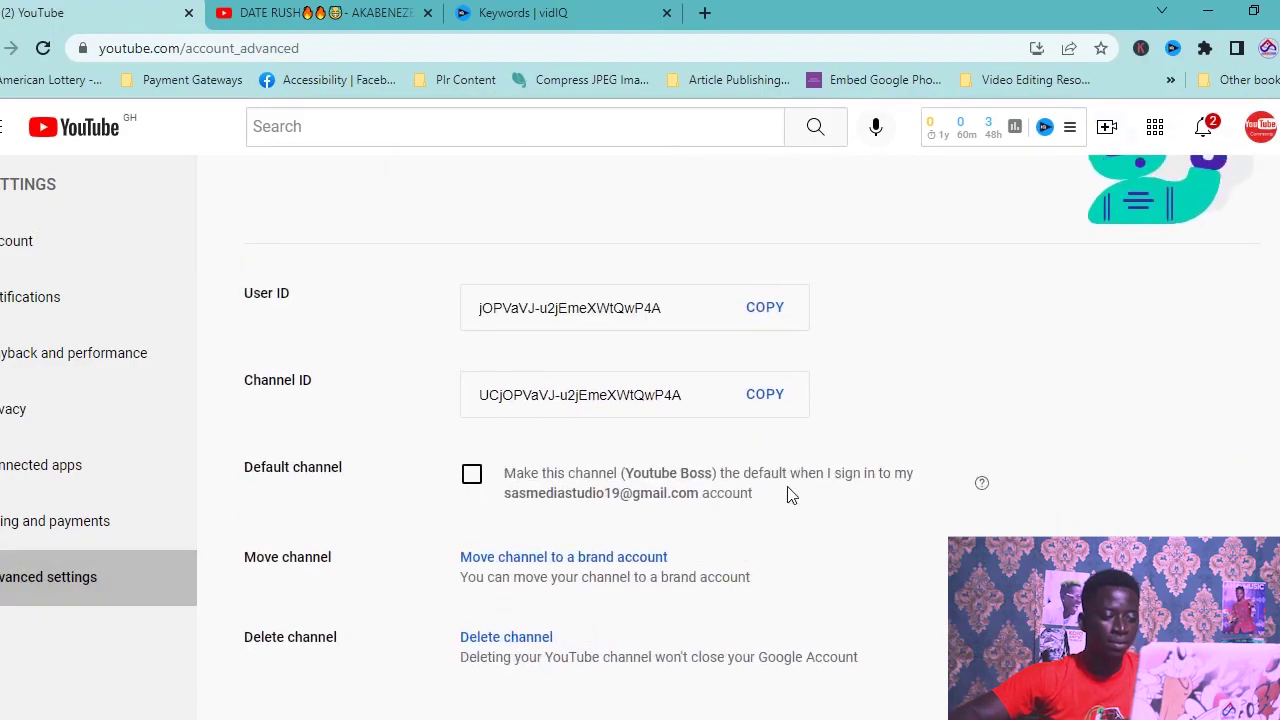
left_click(604, 559)
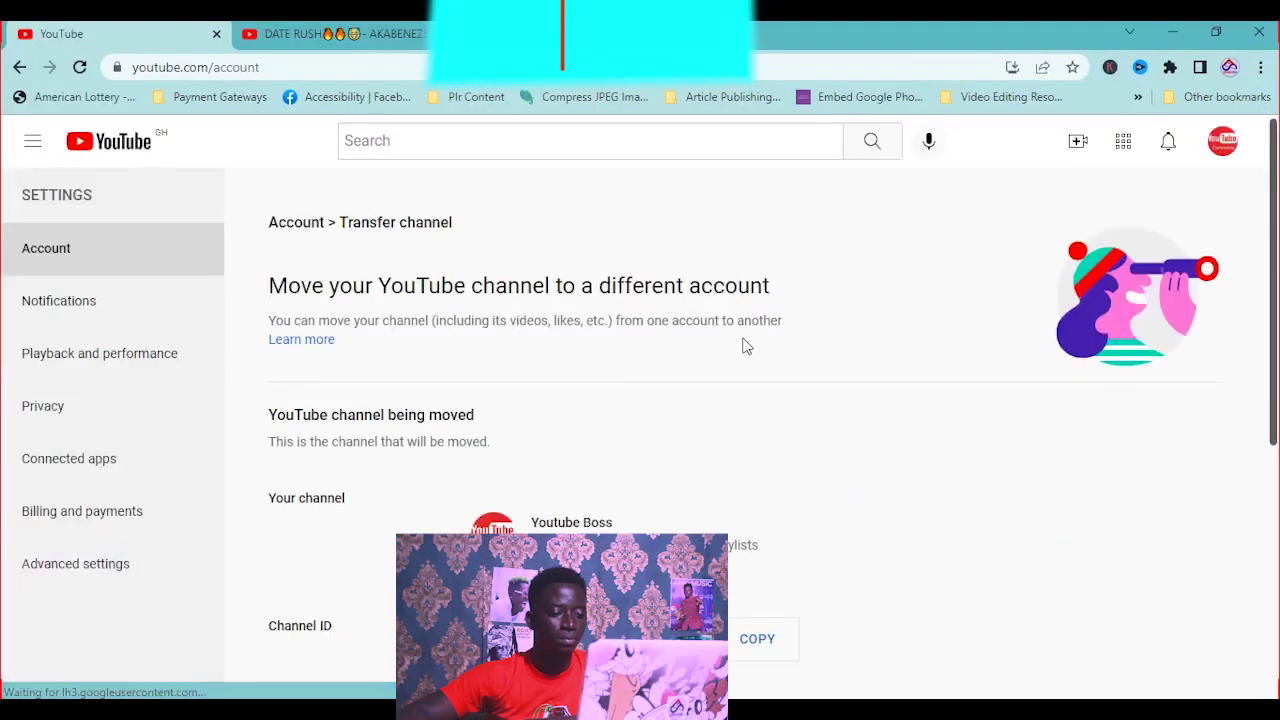
Step: Choose REPLACE next to Test Tube as the channel's destination account
scroll(860, 370, "down", 4)
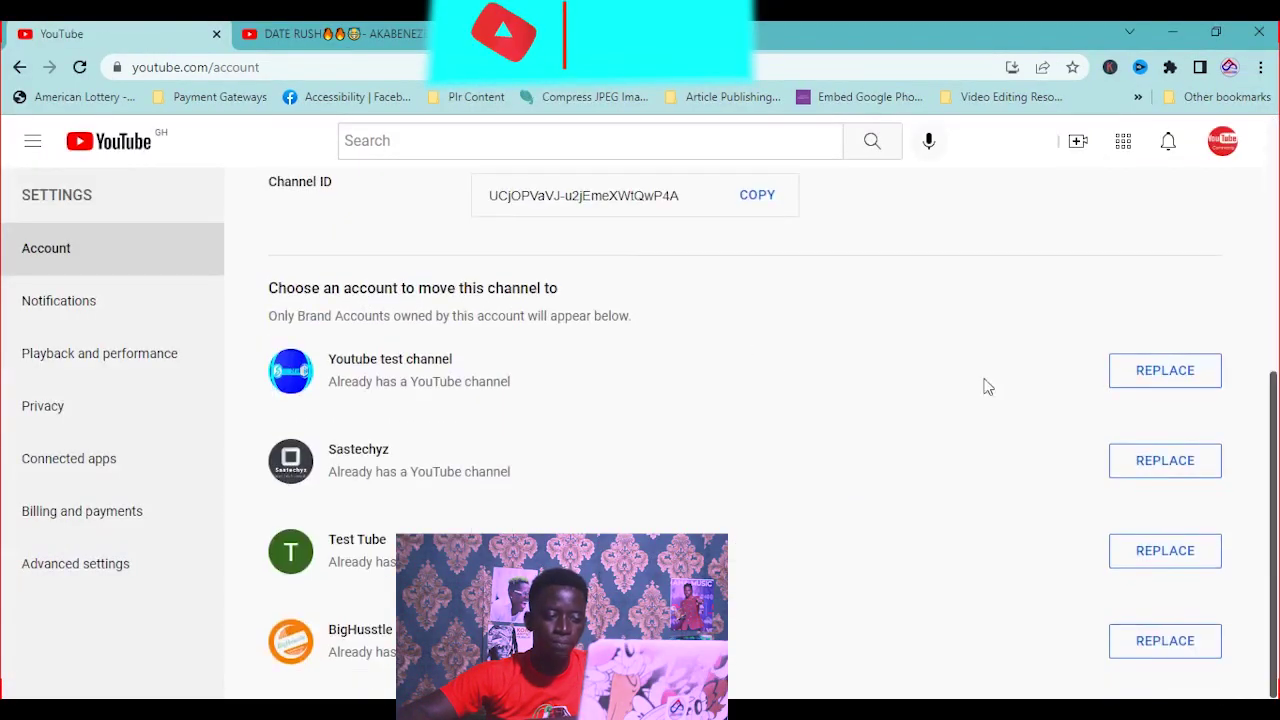
left_click(1178, 566)
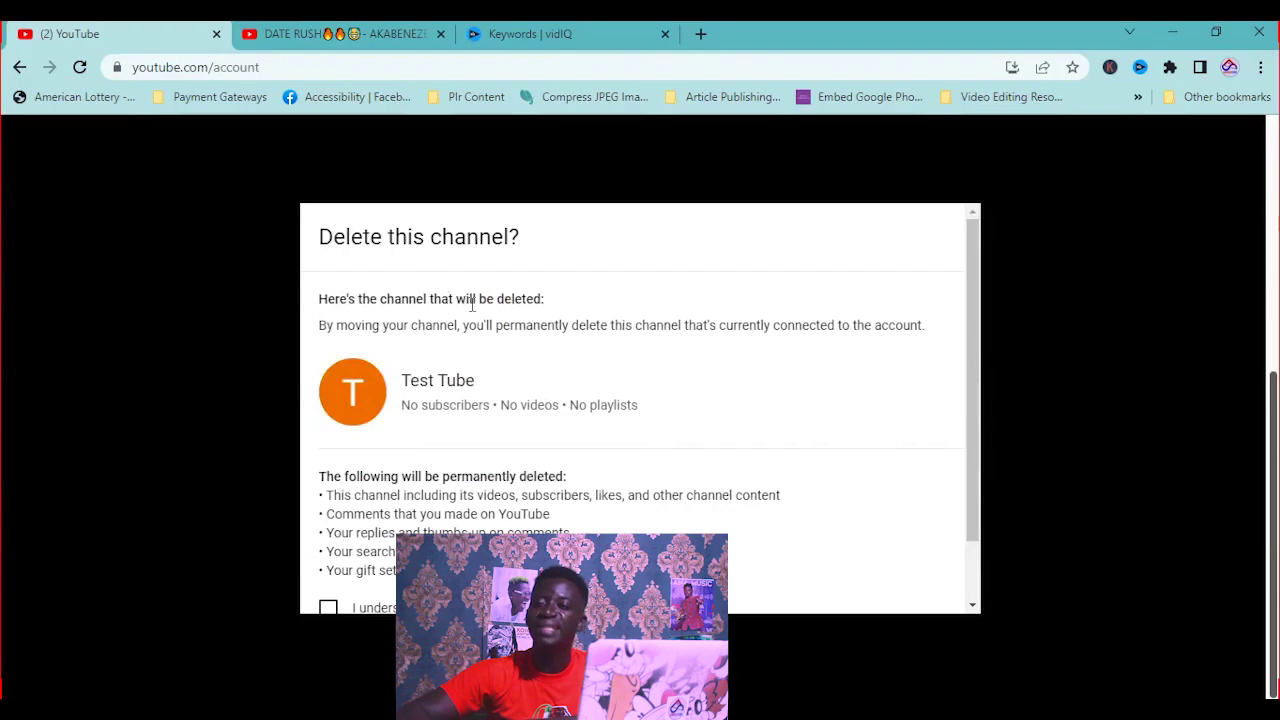
Step: Tick 'I understand' and confirm DELETE CHANNEL for Test Tube's empty channel
scroll(527, 318, "down", 2)
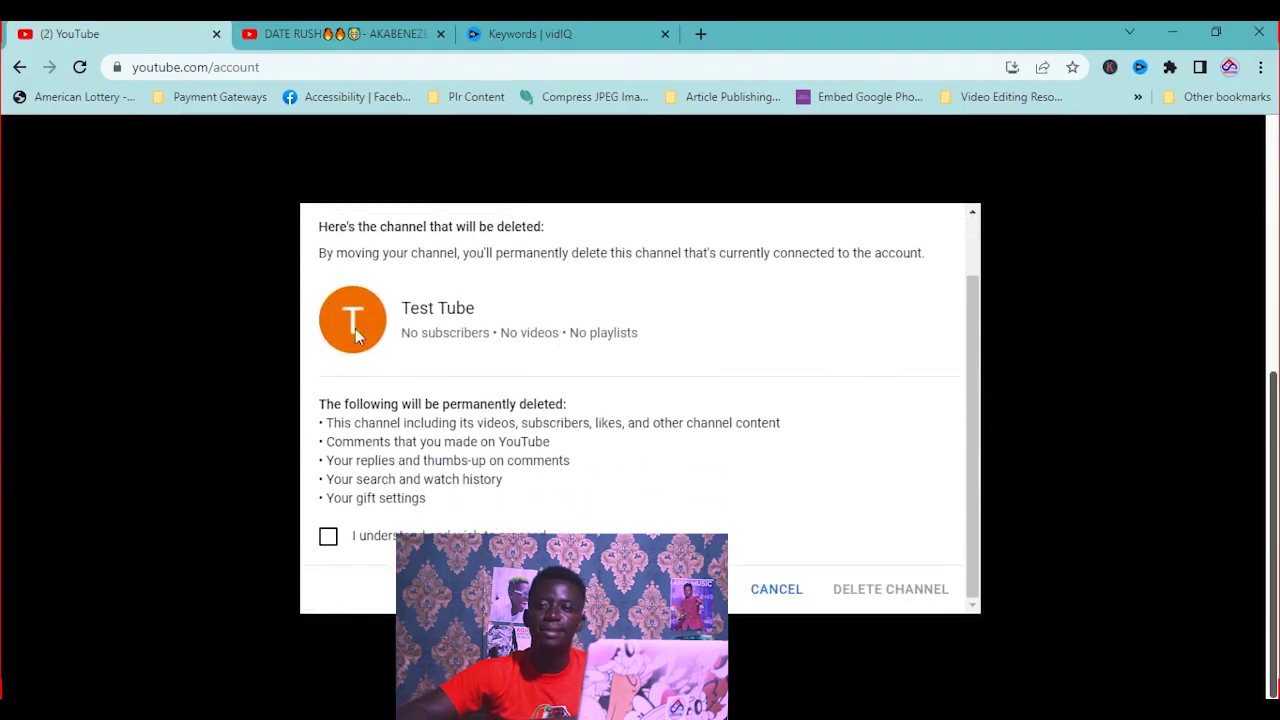
left_click(329, 535)
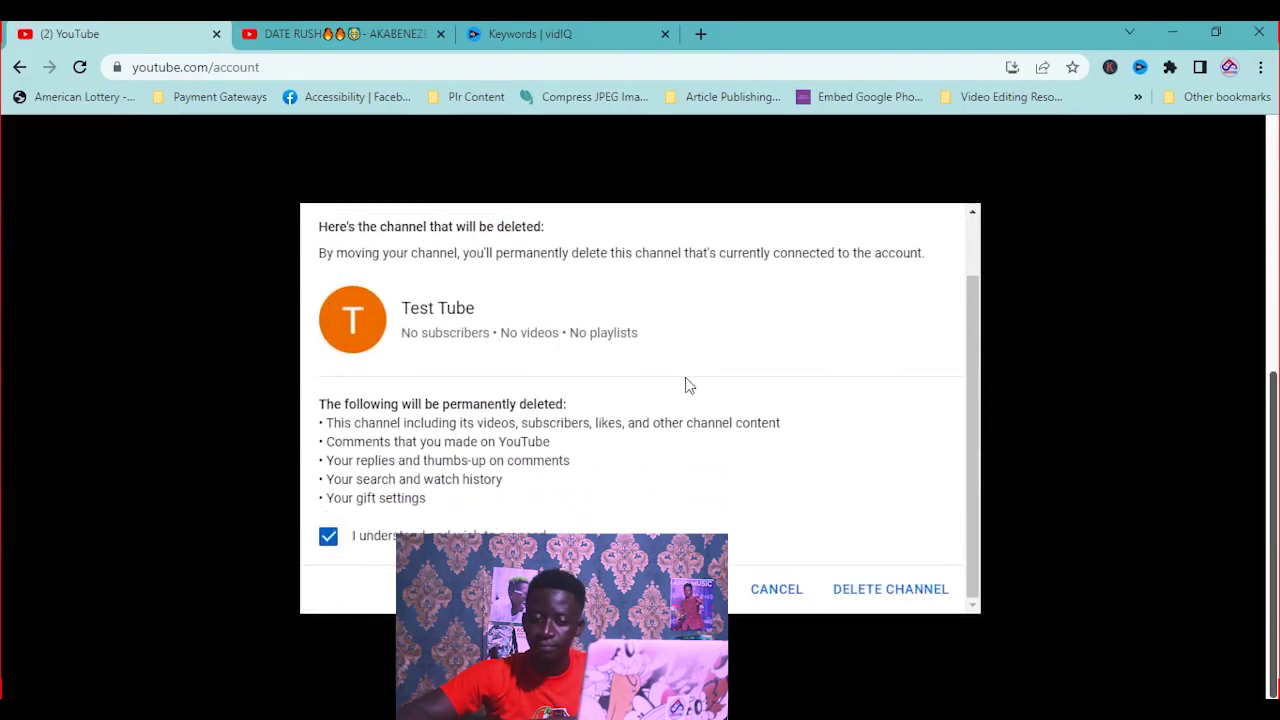
left_click(883, 590)
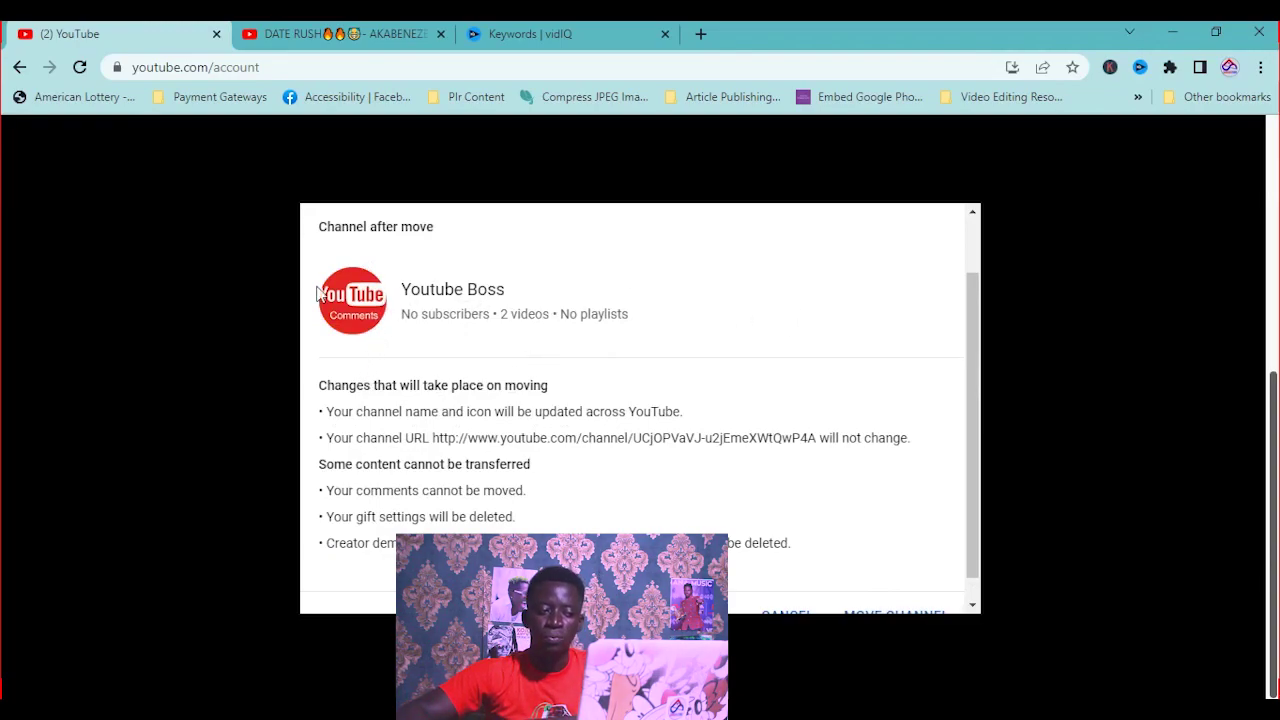
Step: Review the Youtube Boss name and its 2 videos, then confirm MOVE CHANNEL
left_click_drag(402, 290, 515, 286)
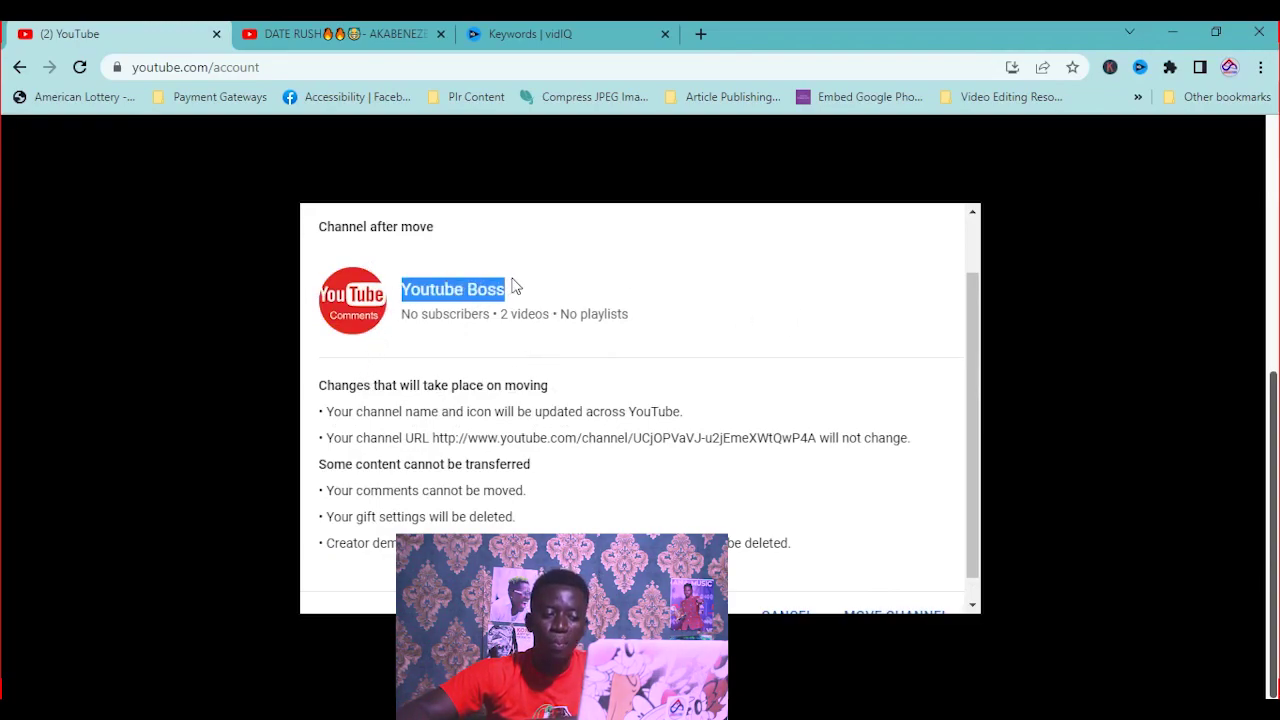
left_click_drag(410, 314, 540, 318)
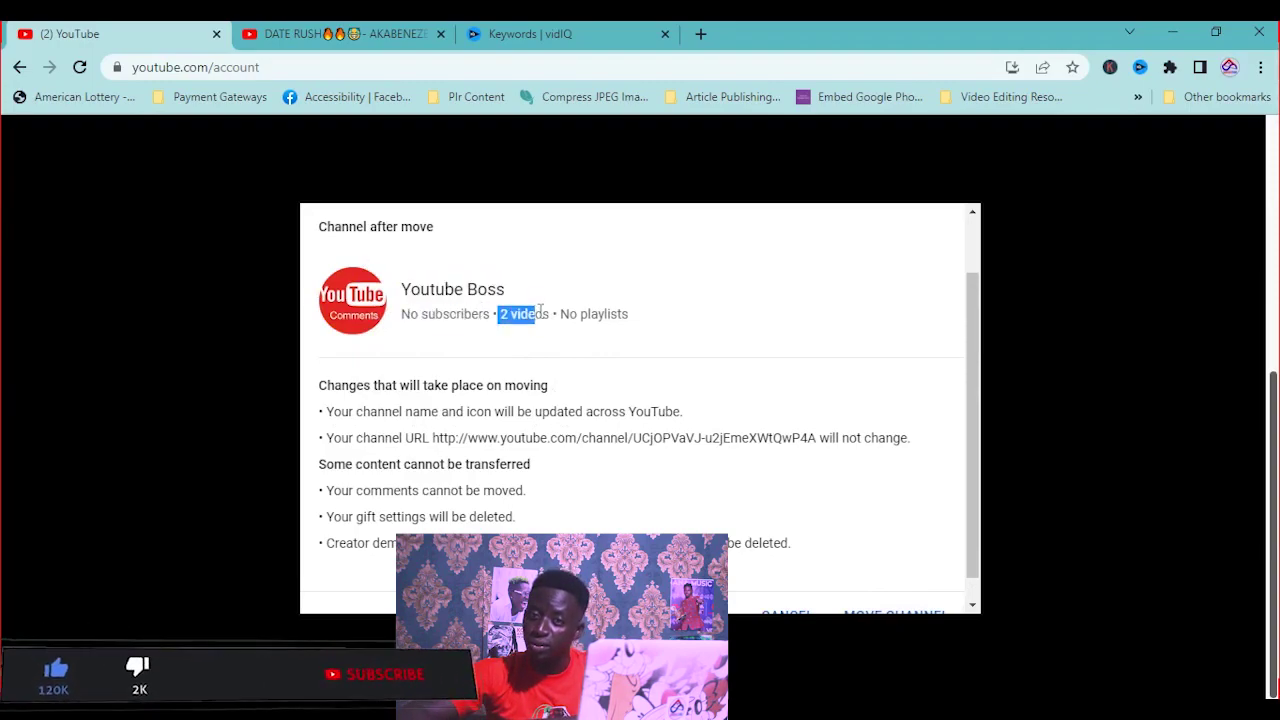
scroll(606, 349, "down", 1)
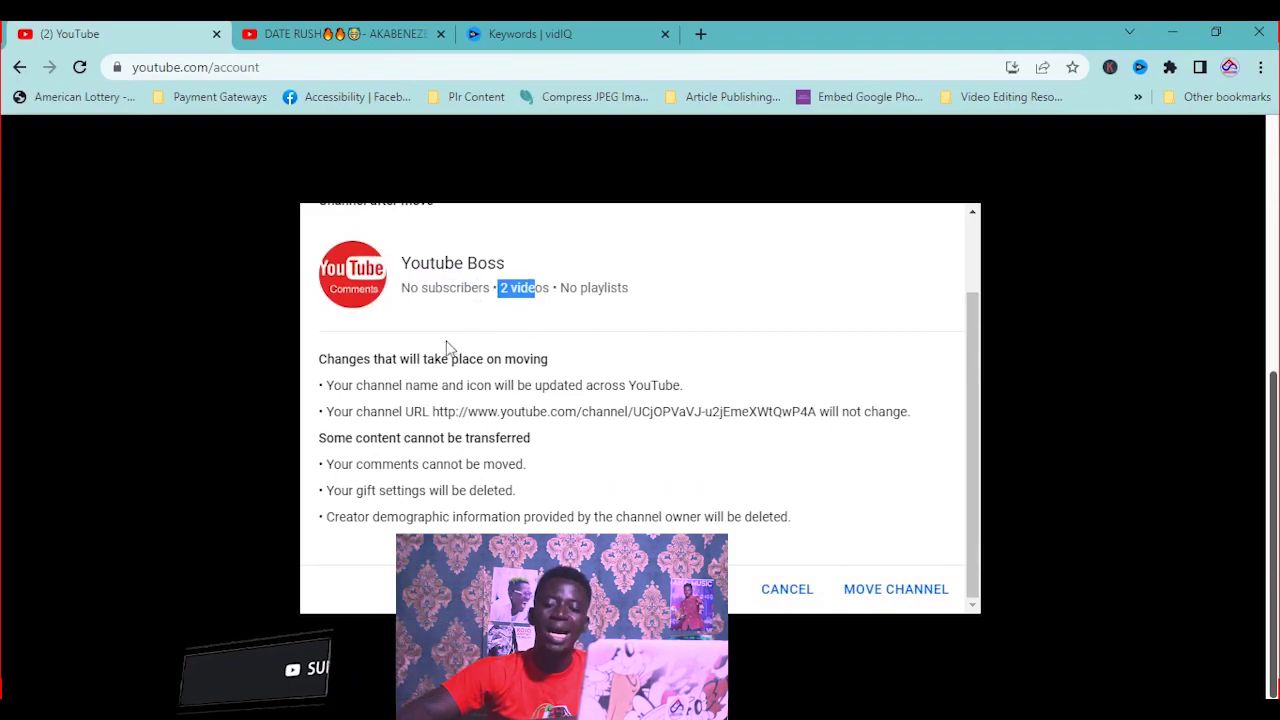
left_click(870, 604)
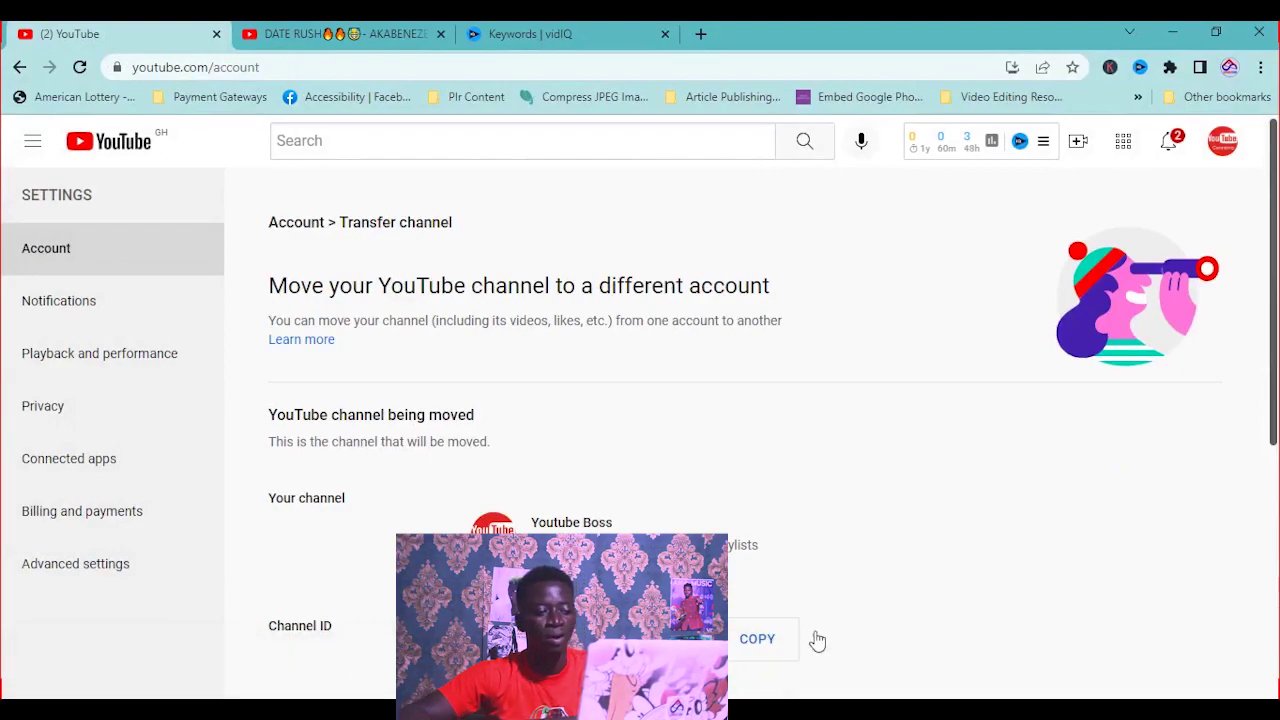
Step: Reload account settings to confirm no channel remains, then return to the YouTube home feed
left_click(80, 67)
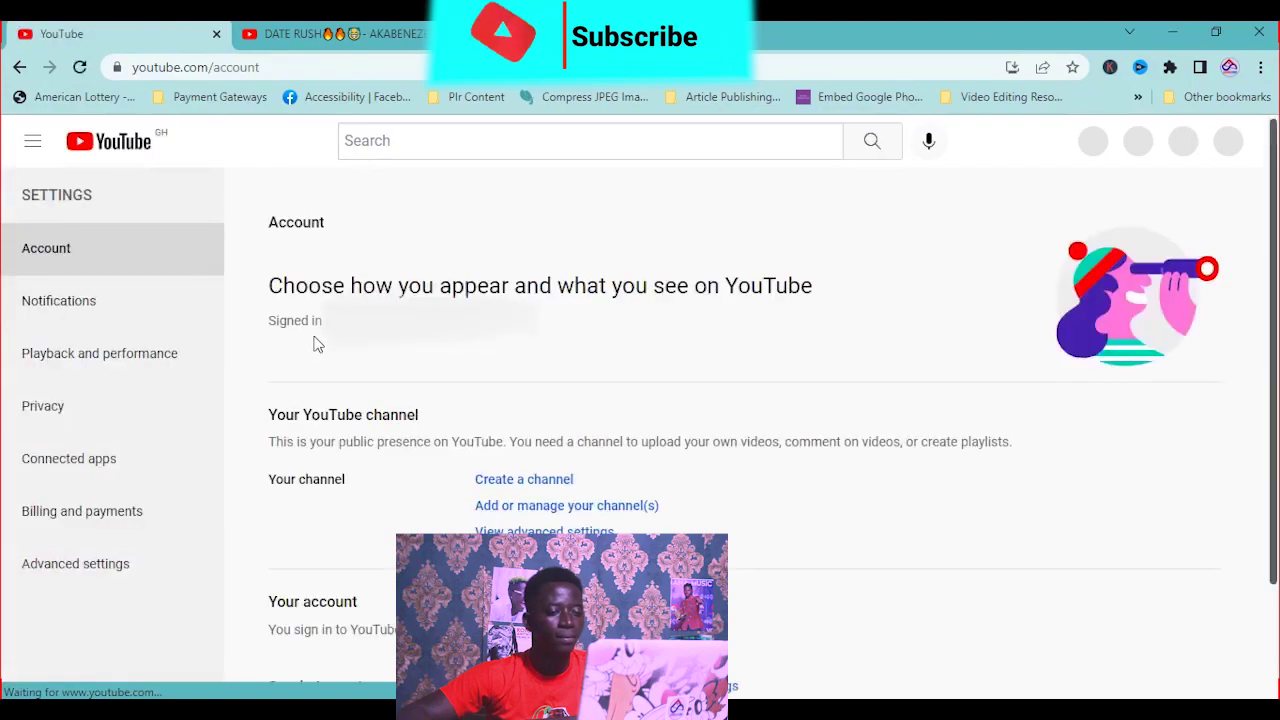
scroll(604, 471, "down", 2)
scroll(604, 471, "up", 2)
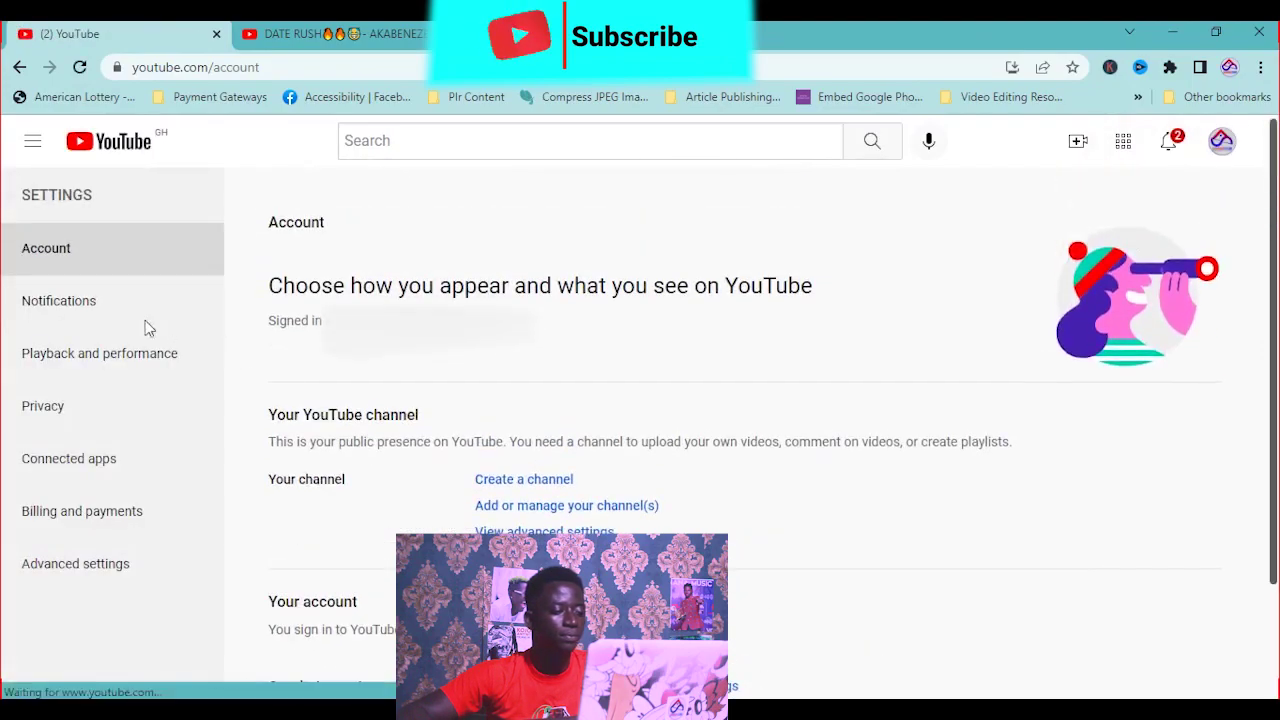
left_click(136, 158)
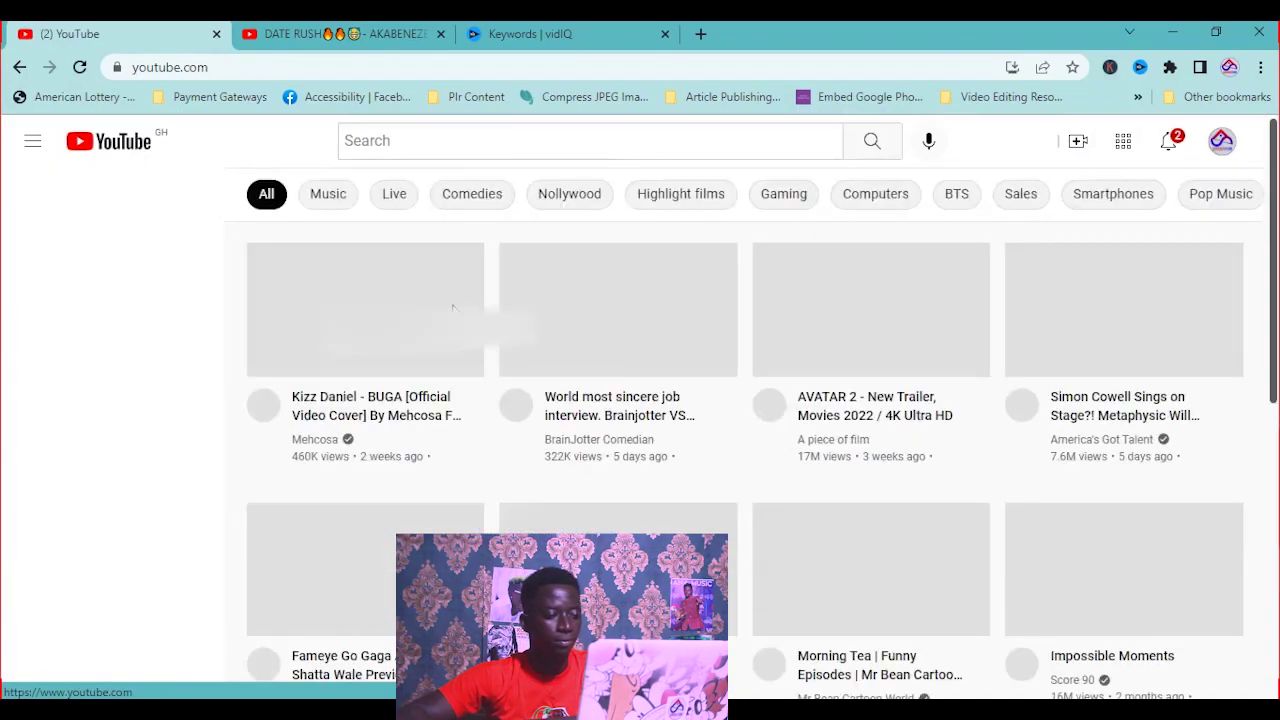
Step: Switch the active YouTube account to the Youtube Boss channel from the account list
left_click(1222, 141)
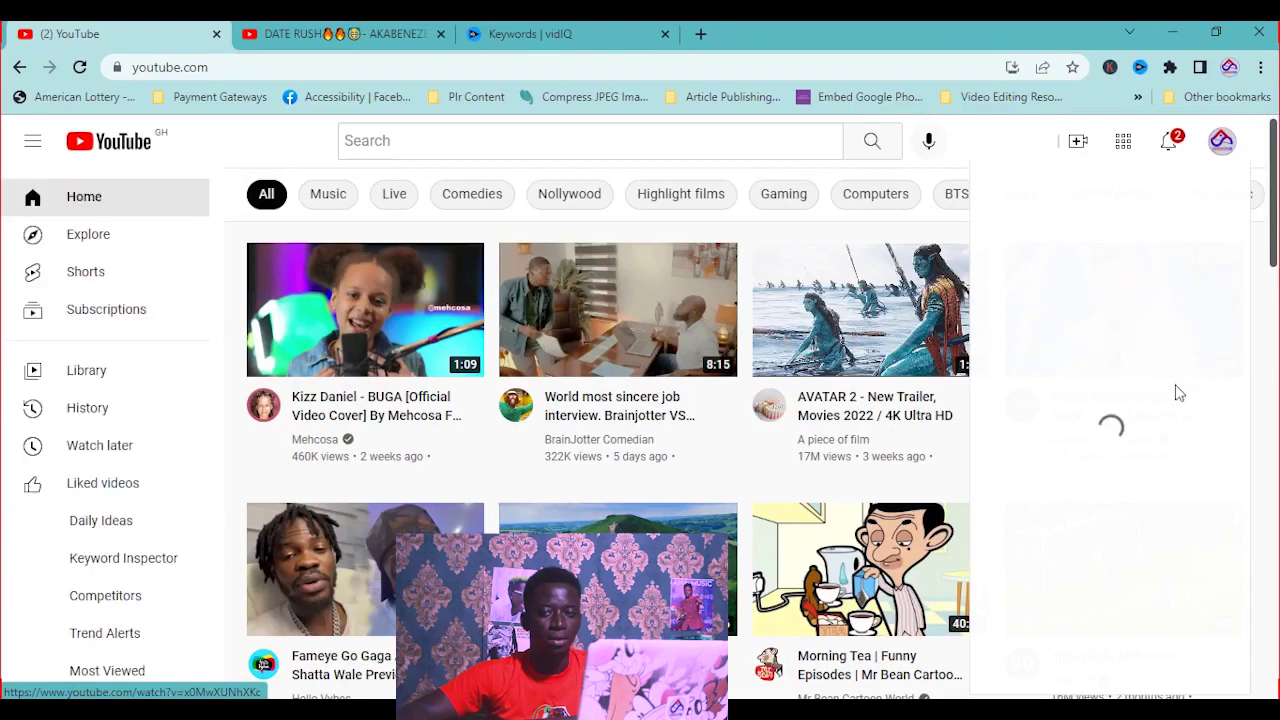
left_click(1050, 366)
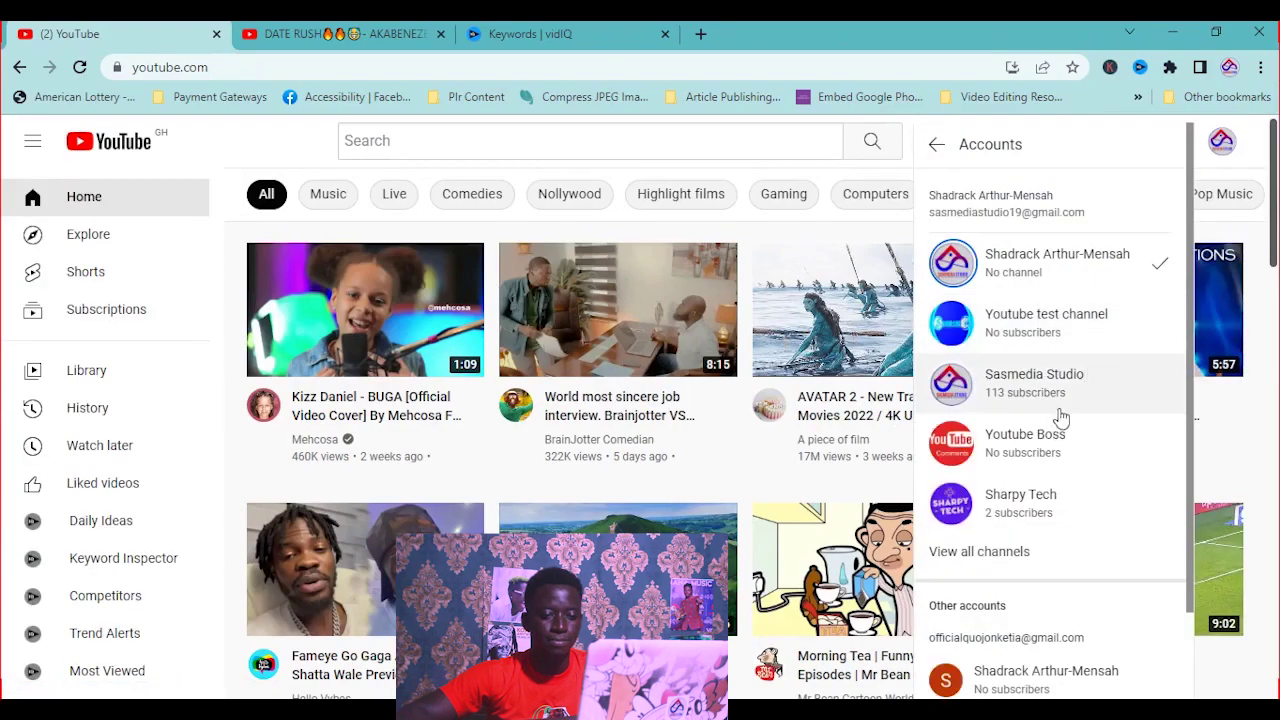
left_click(1033, 437)
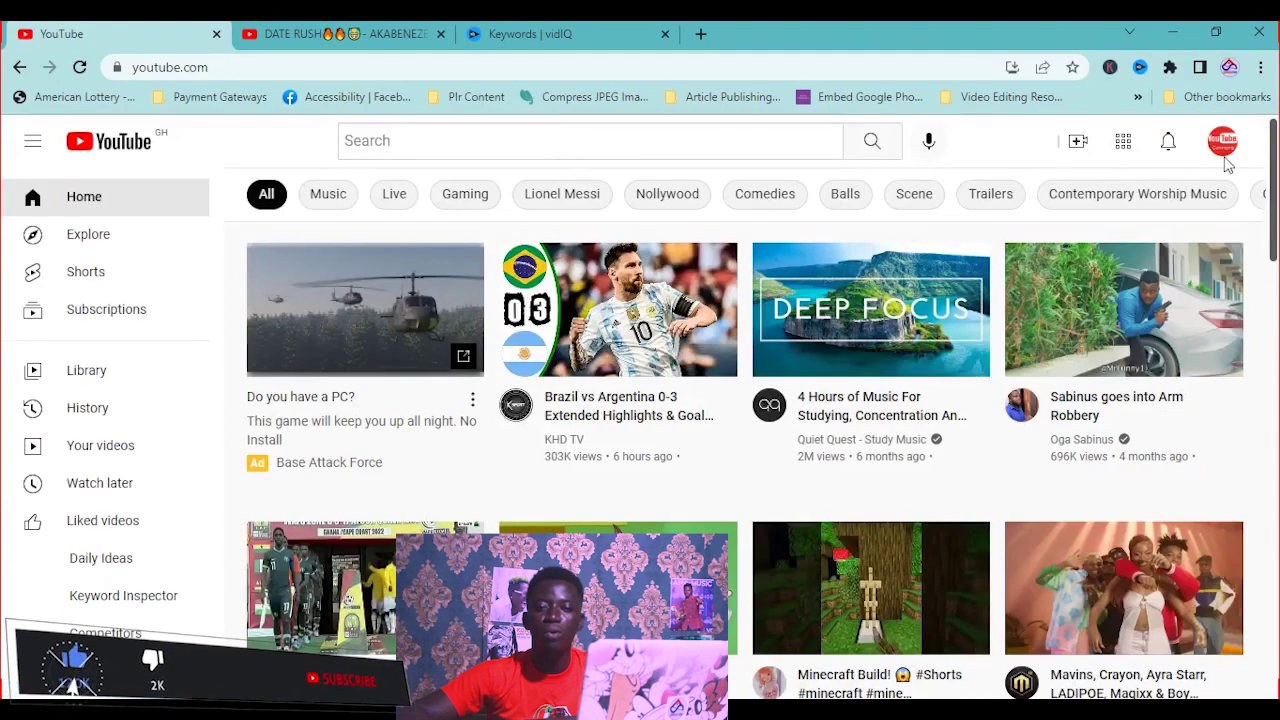
left_click(1224, 146)
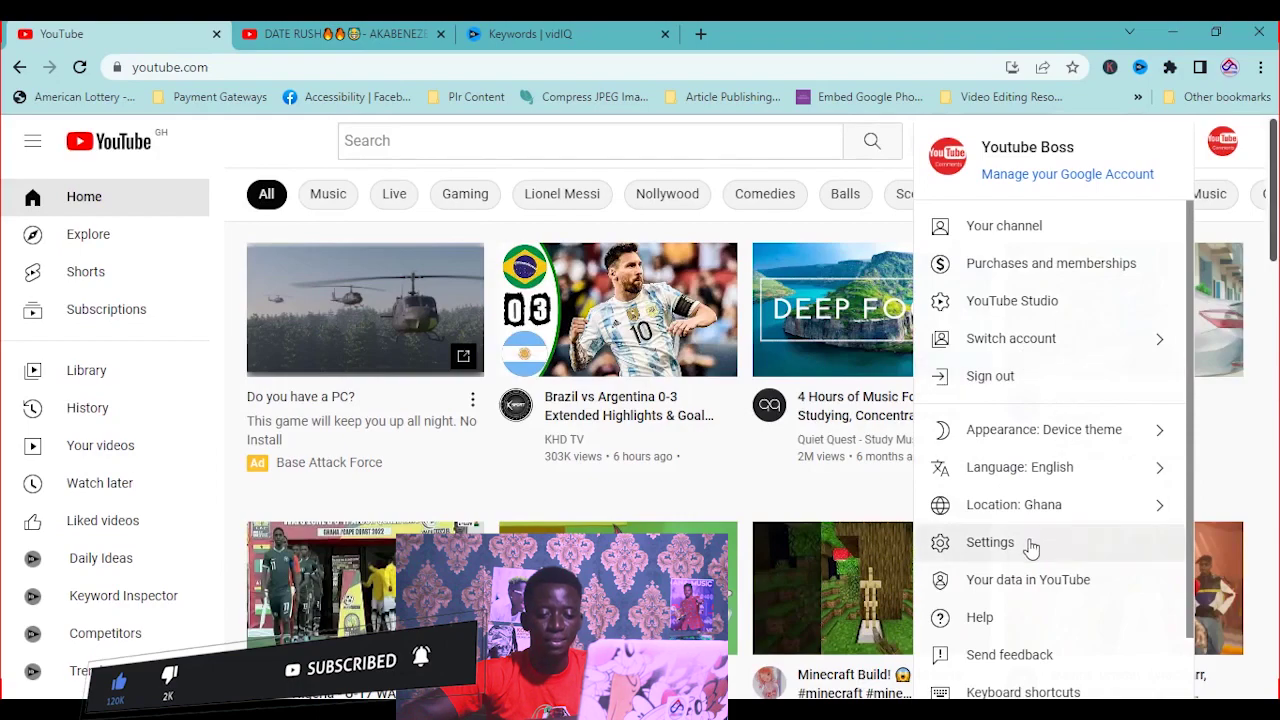
left_click(988, 541)
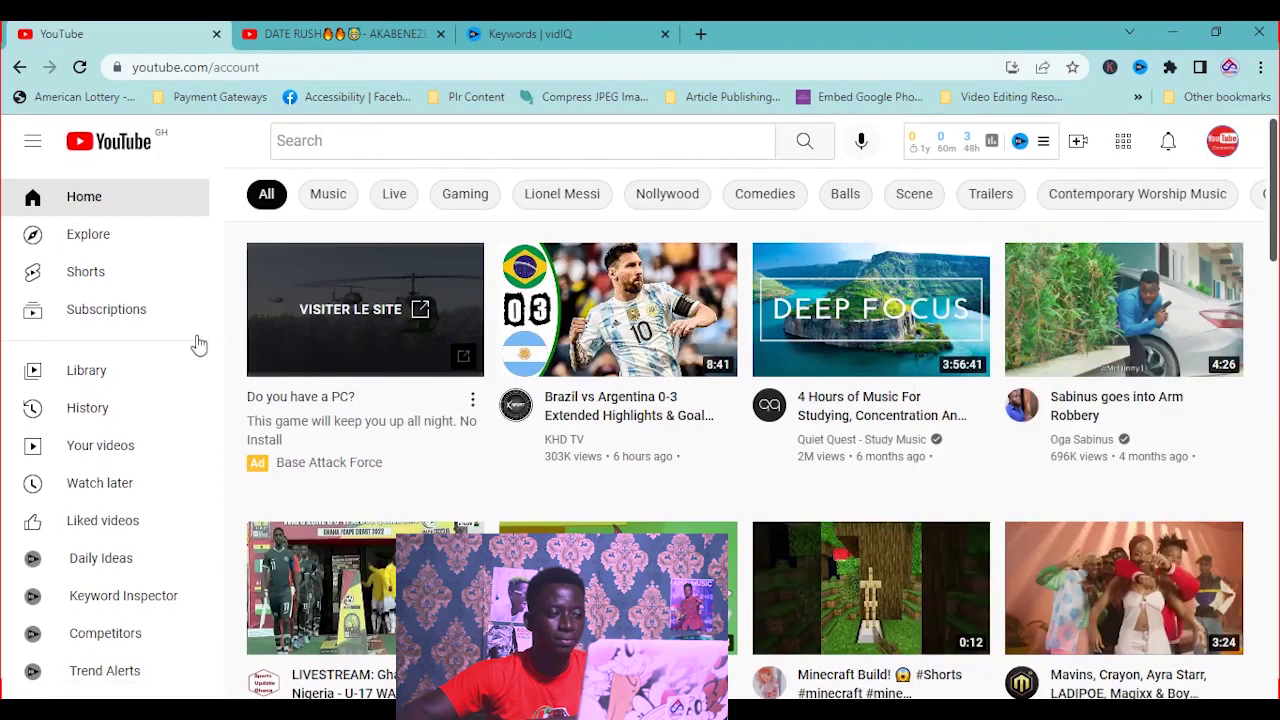
scroll(668, 397, "down", 3)
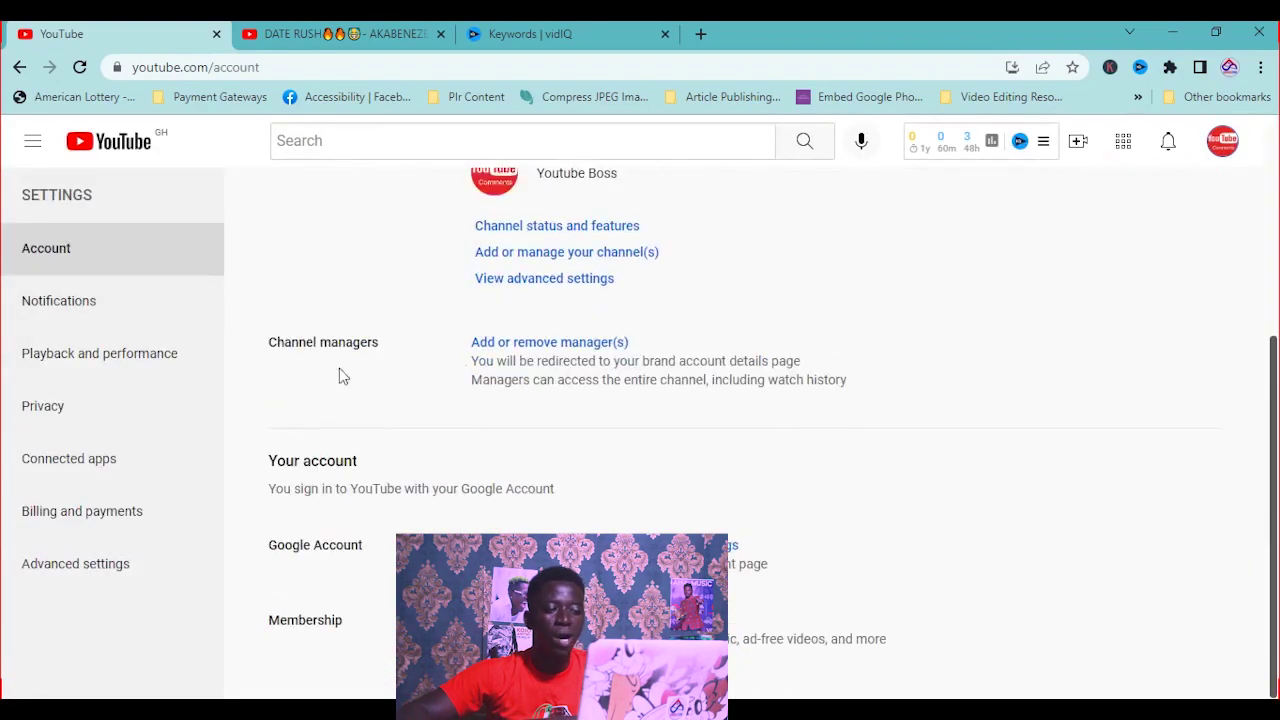